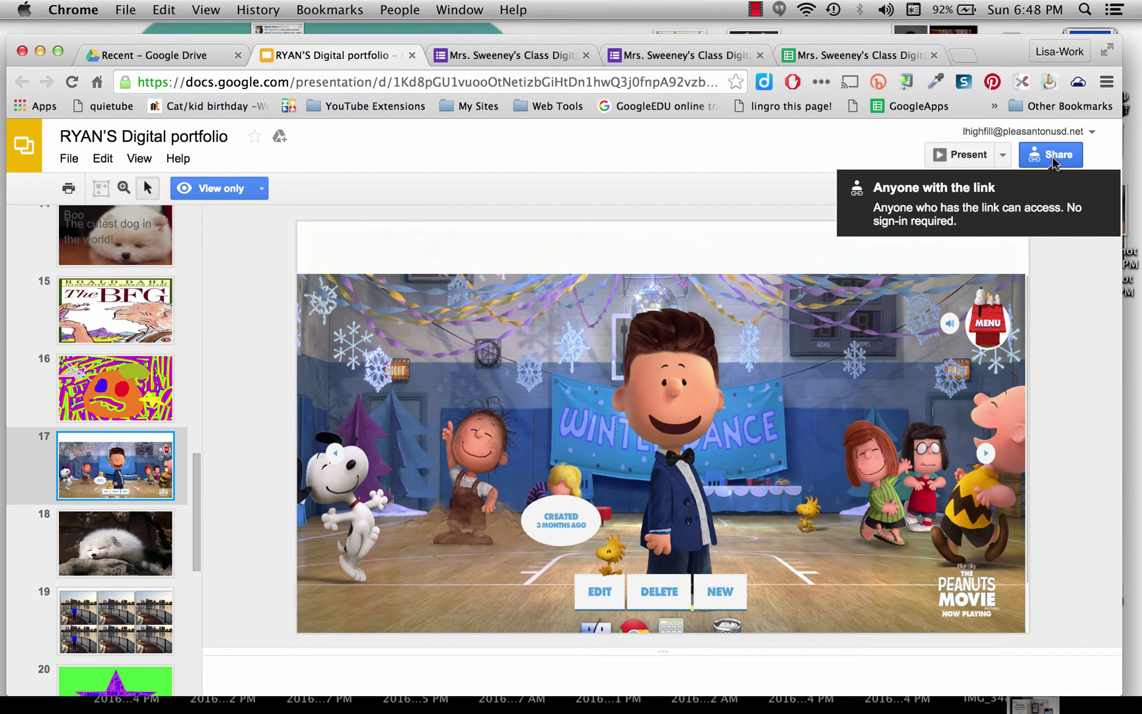
# Open the class digital portfolios form's editor and view its 25 submitted responses
pyautogui.click(487, 55)
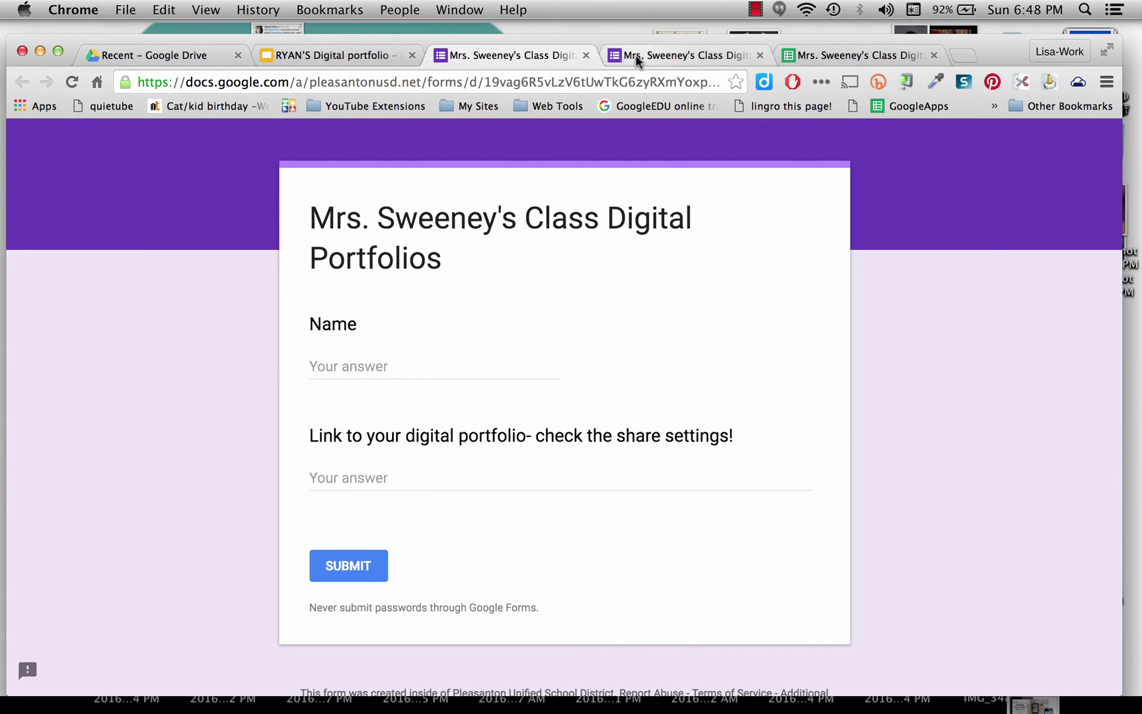
pyautogui.scroll(4, 687, 292)
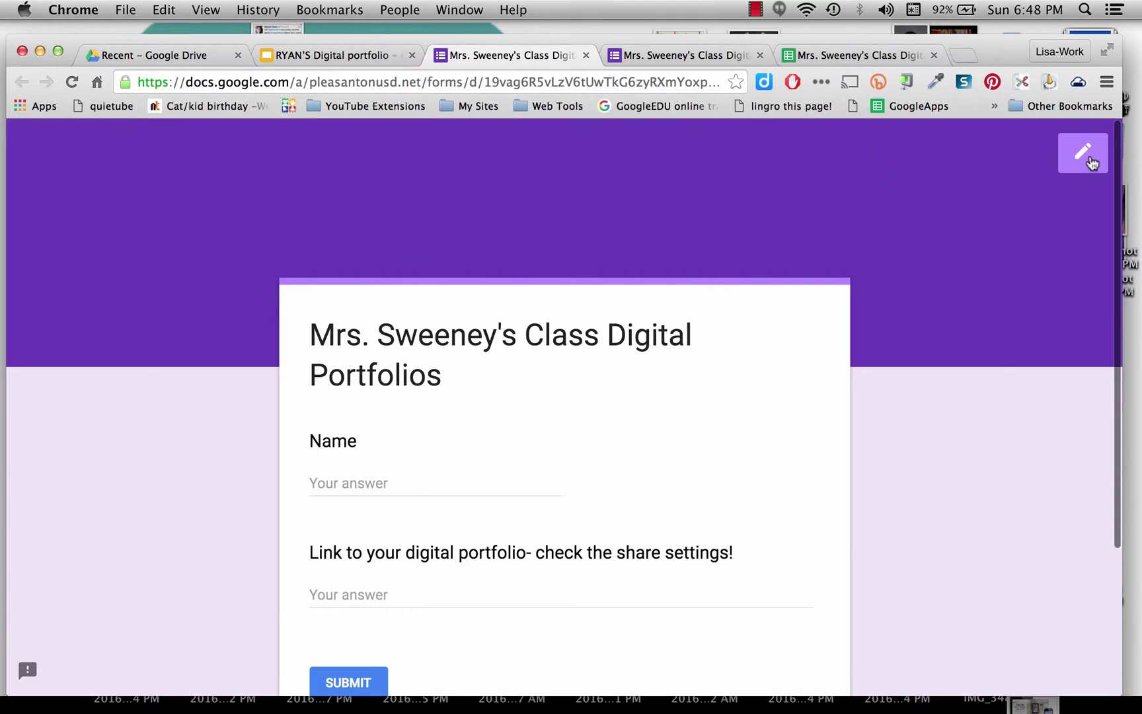
pyautogui.click(670, 54)
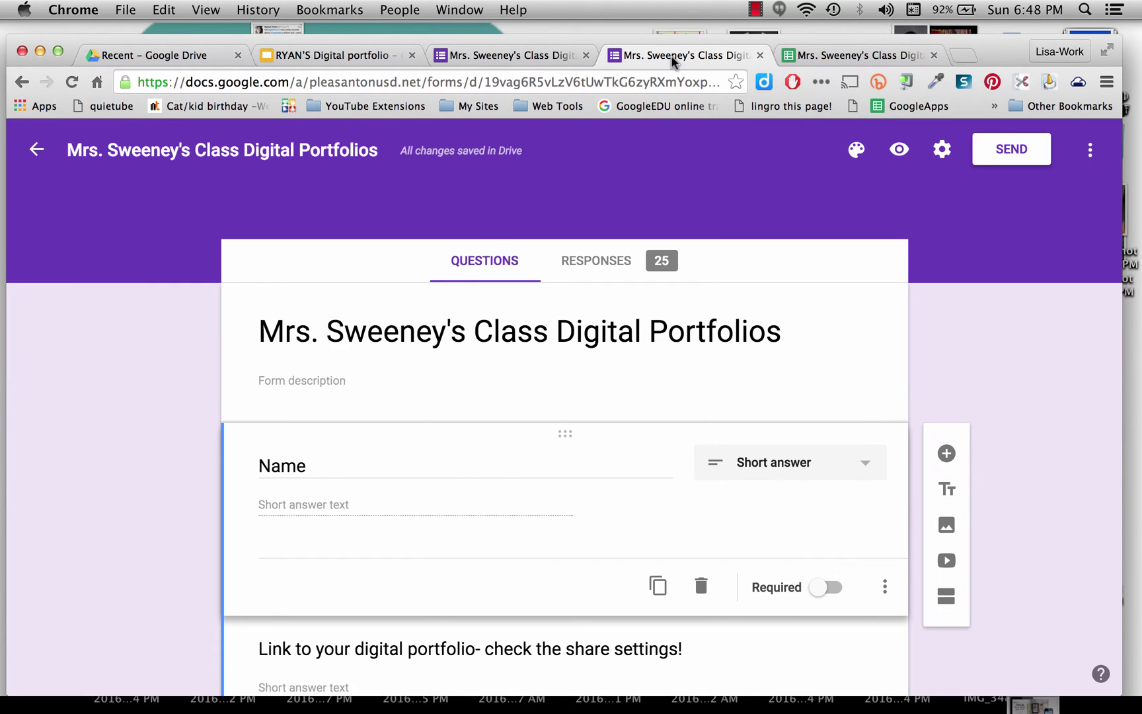
pyautogui.scroll(-4, 900, 378)
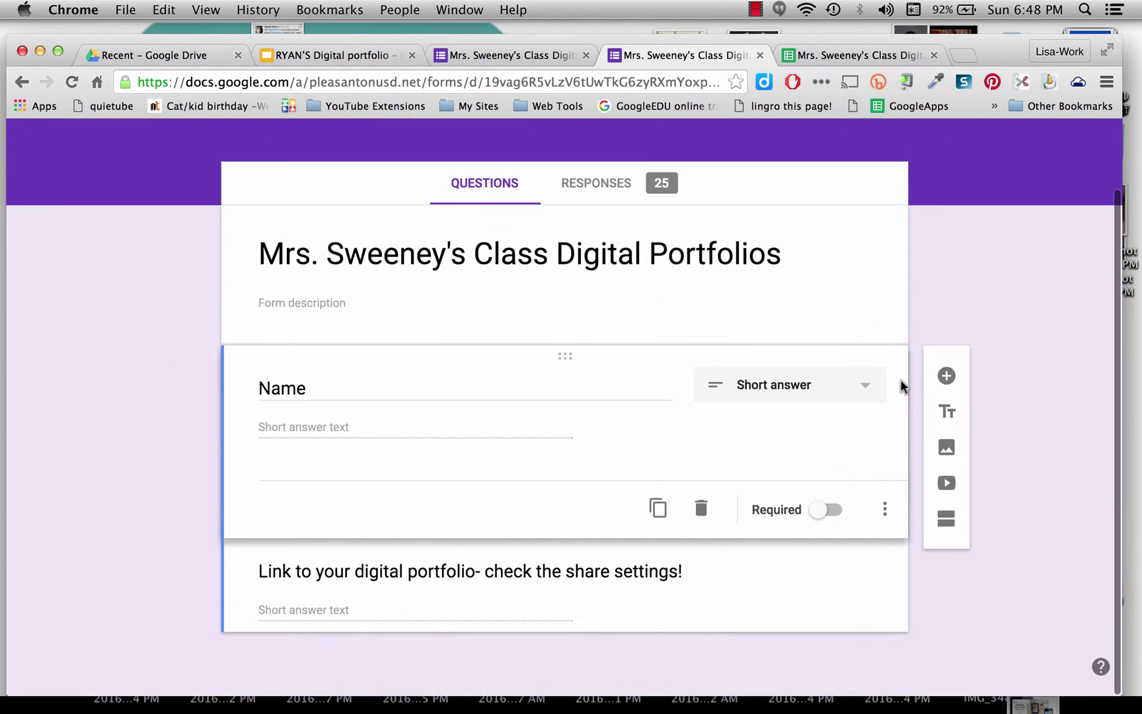
pyautogui.scroll(4, 899, 378)
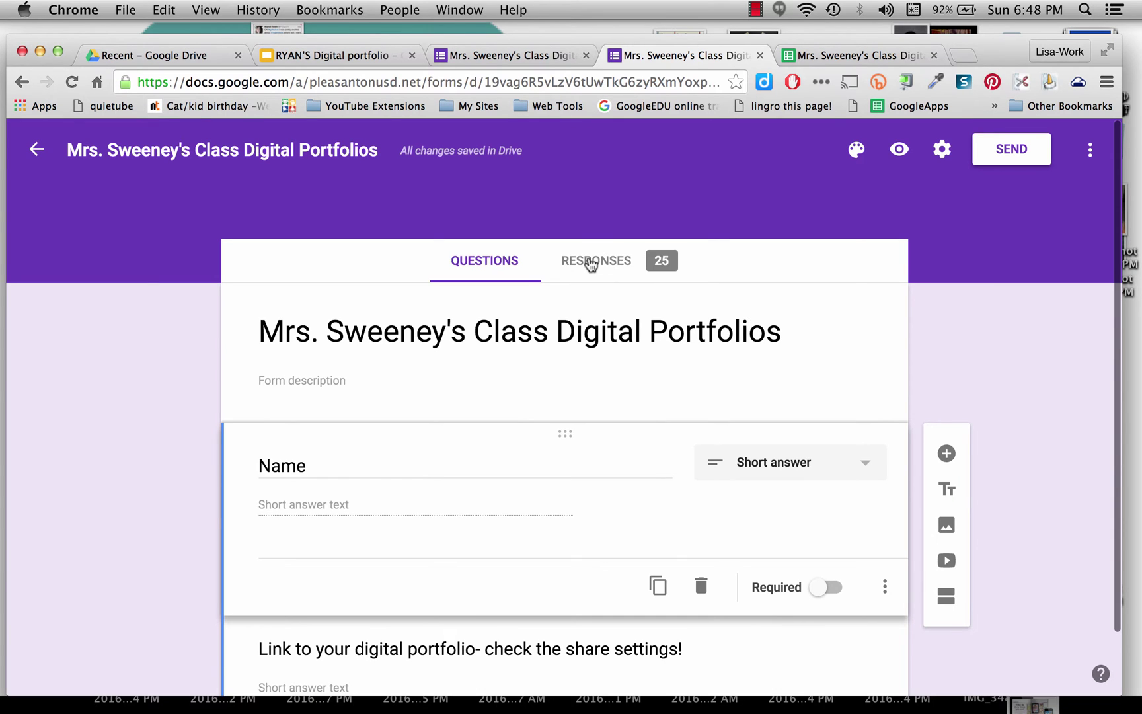
pyautogui.click(590, 263)
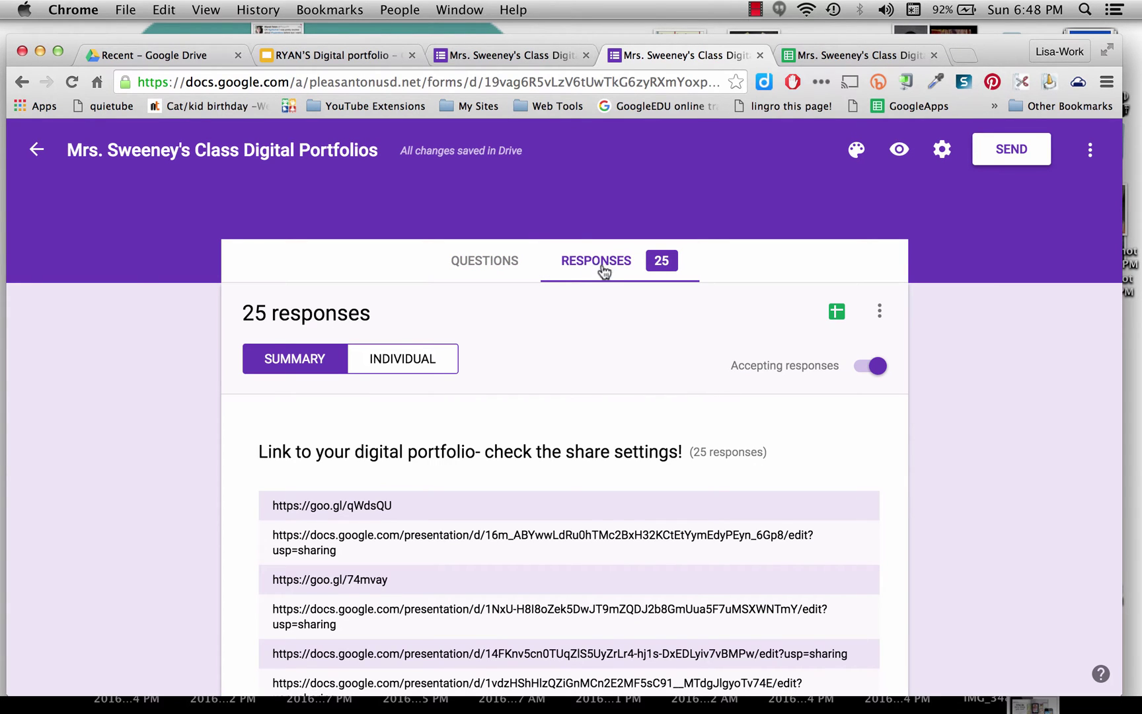
pyautogui.scroll(-5, 558, 416)
pyautogui.scroll(5, 558, 416)
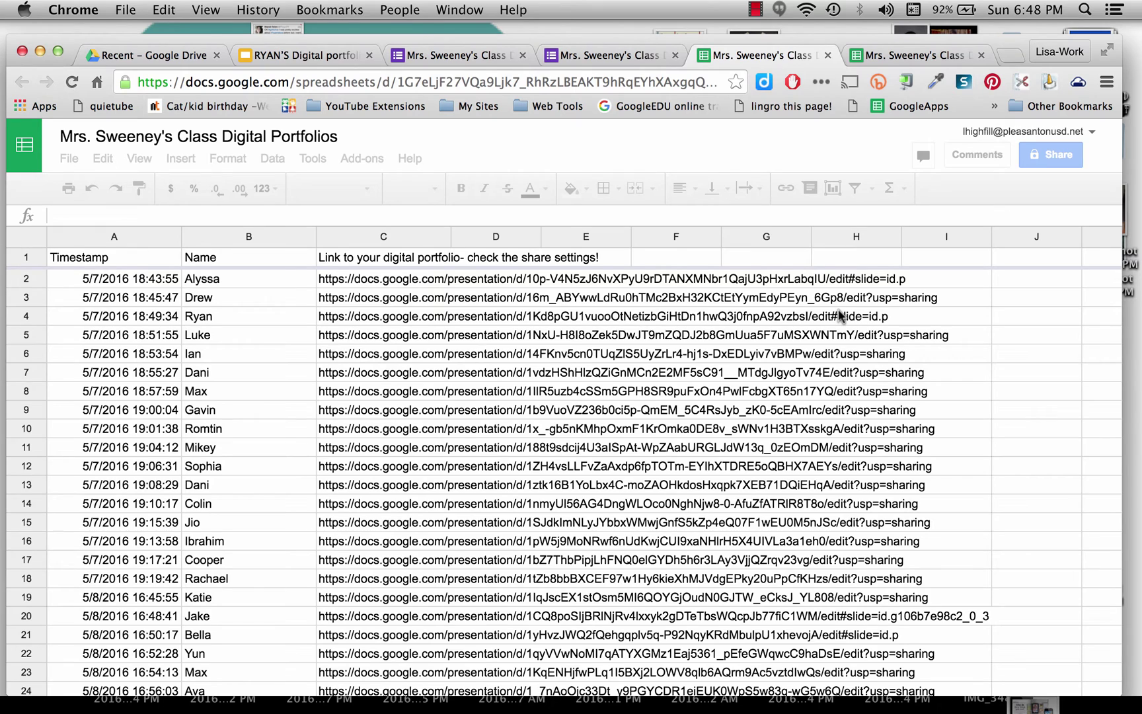
# Bring up the form responses spreadsheet and select column C of portfolio links
pyautogui.moveTo(644, 38); pyautogui.dragTo(647, 23)
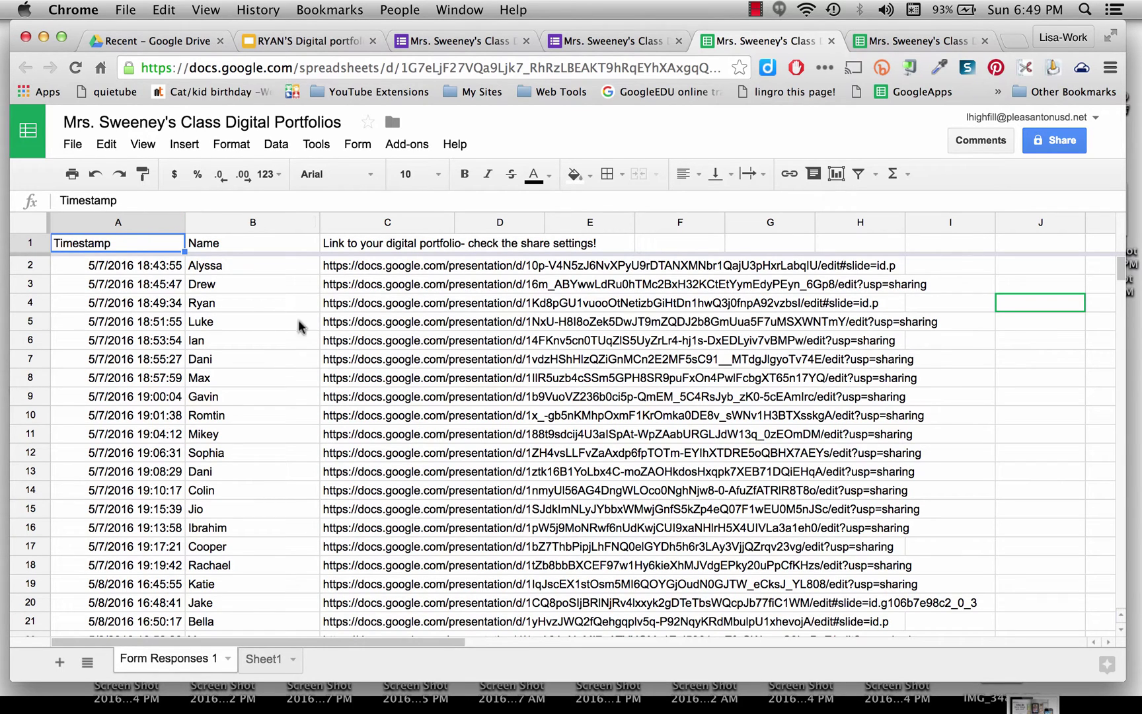
pyautogui.click(367, 221)
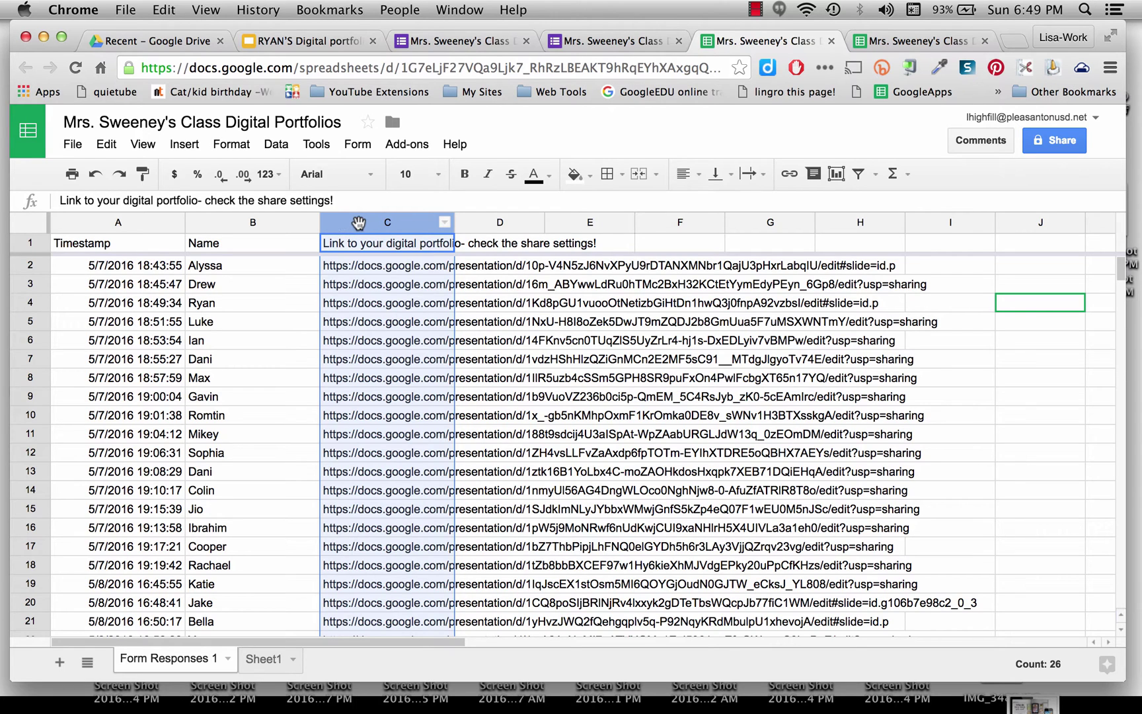
# Move the portfolio links to column A and Name to column B, pushing Timestamp to C
pyautogui.moveTo(358, 222); pyautogui.dragTo(96, 228)
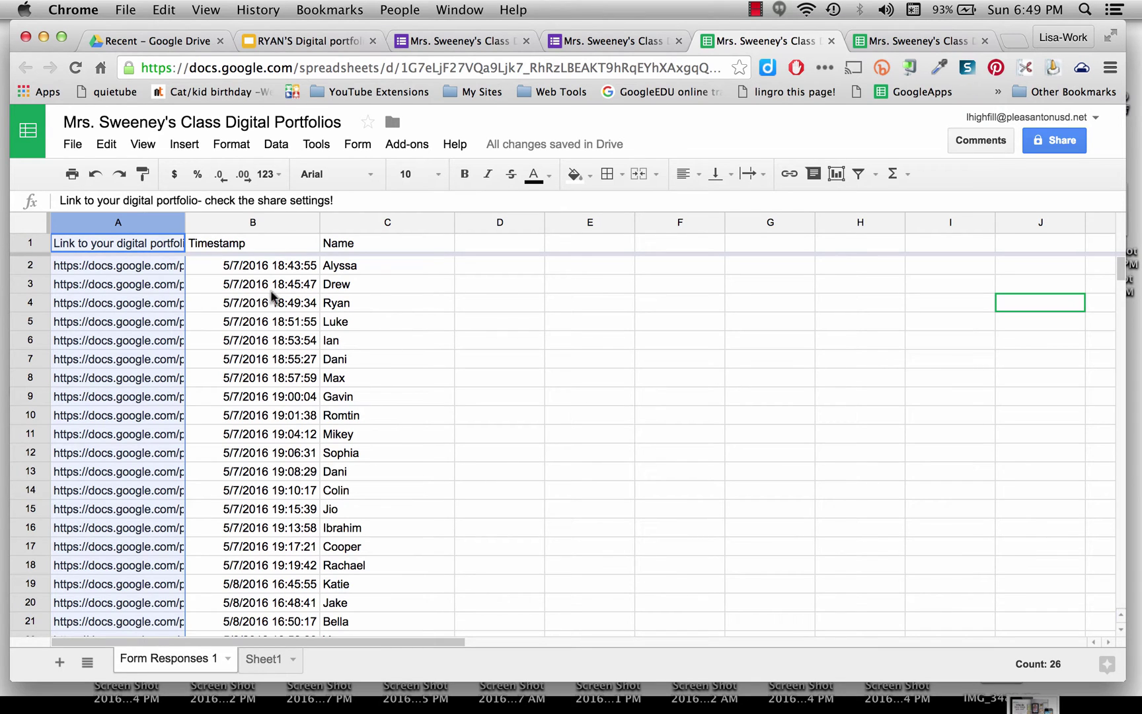
pyautogui.click(368, 223)
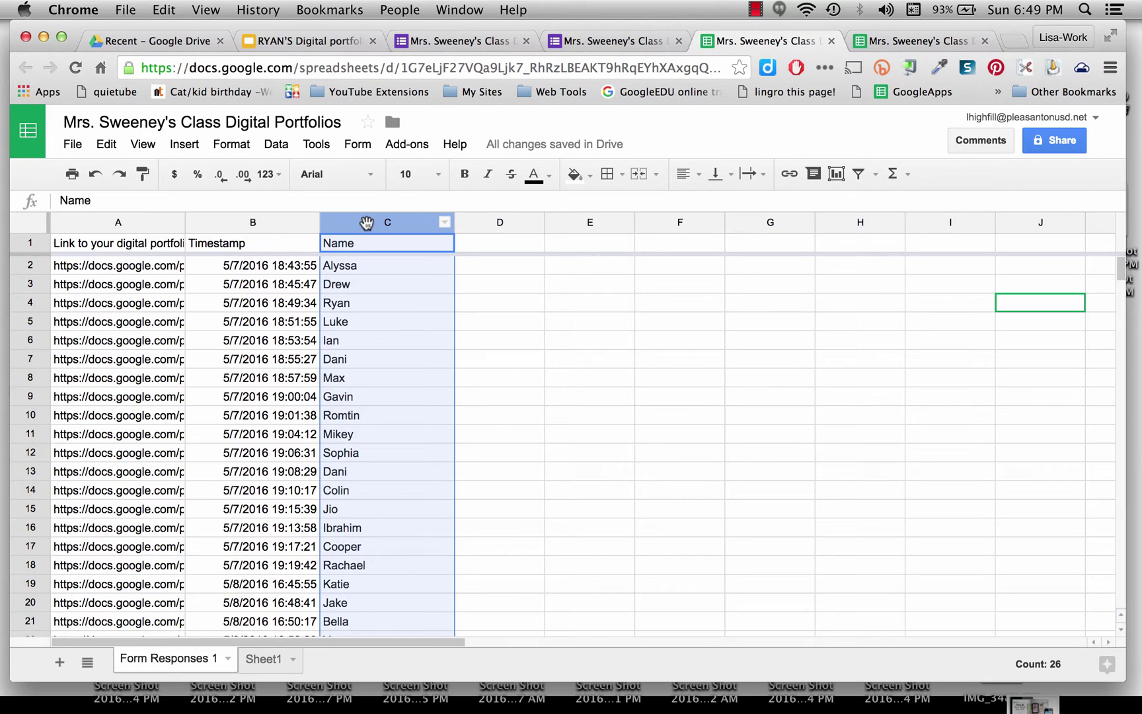
pyautogui.moveTo(367, 223); pyautogui.dragTo(242, 217)
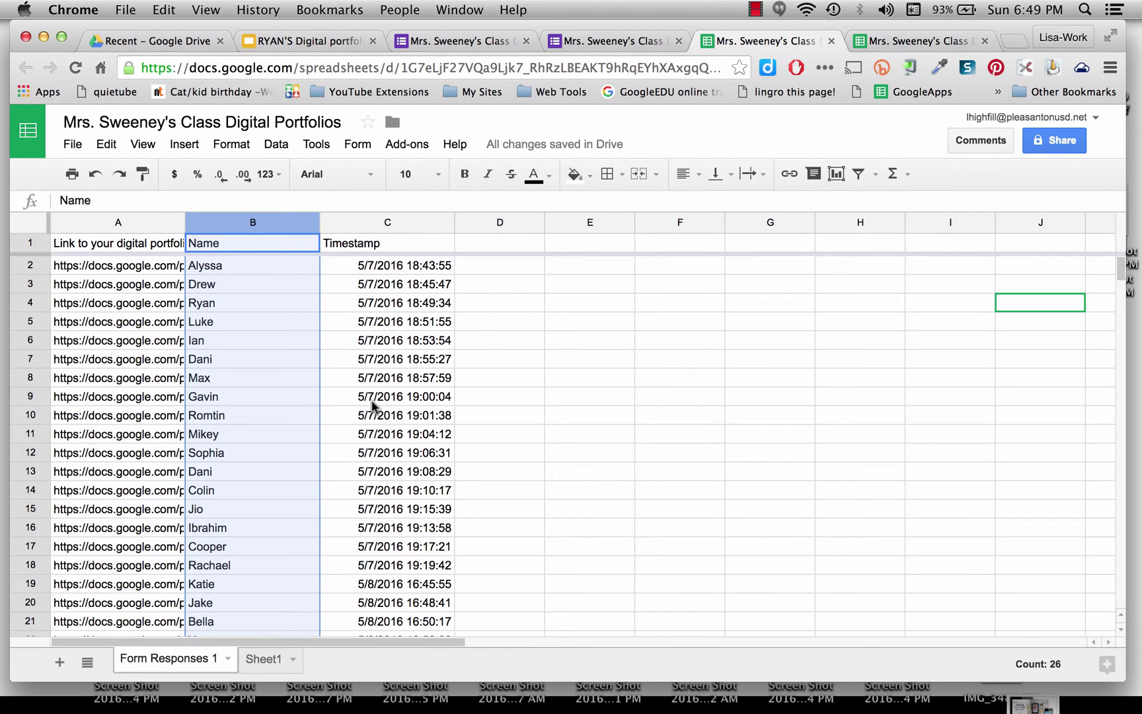
# Replace the A1 header with the spreadsheet's own web address copied from the address bar
pyautogui.click(85, 246)
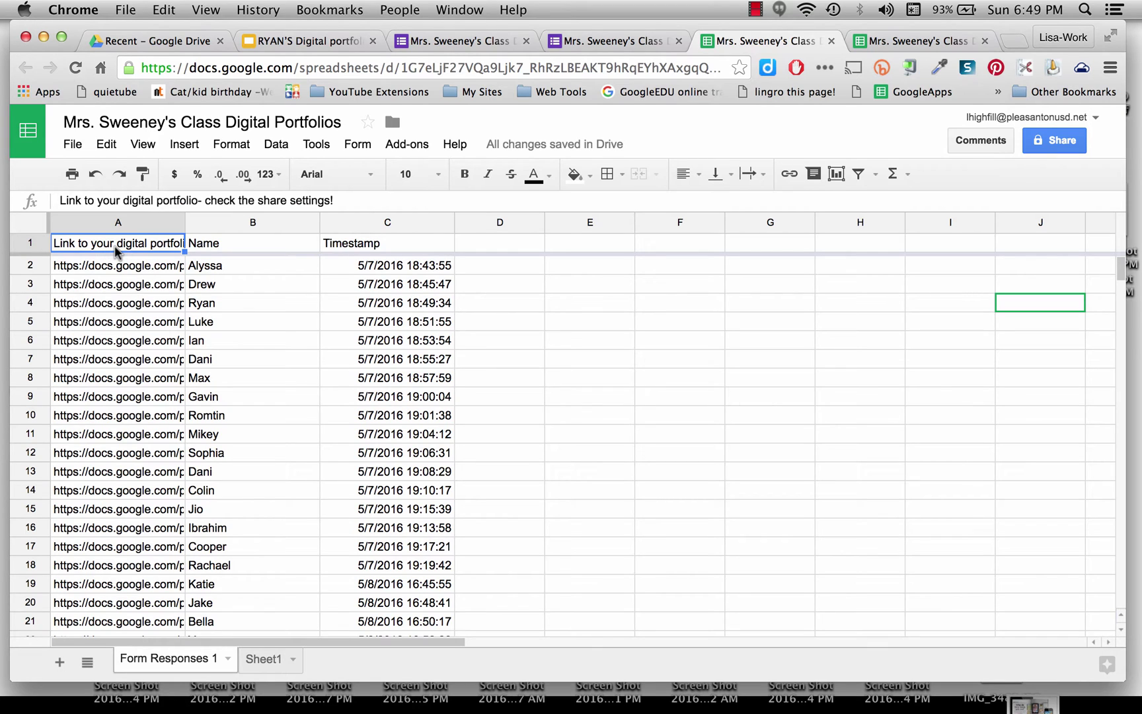
pyautogui.doubleClick(96, 246)
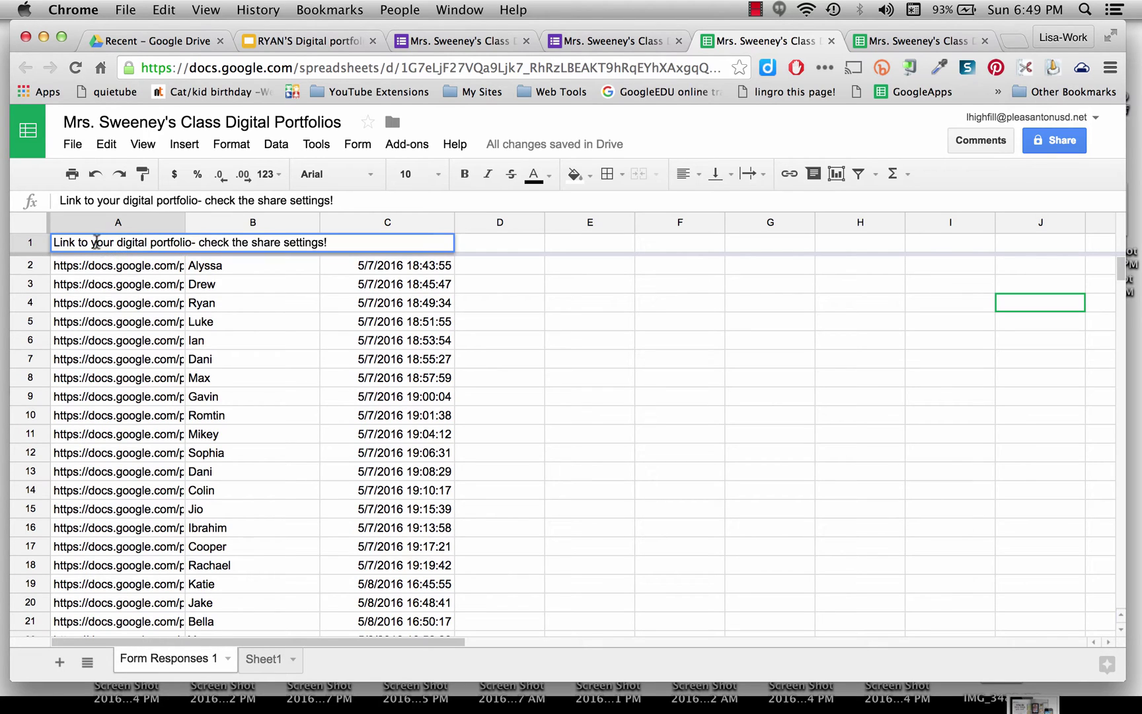
pyautogui.tripleClick(115, 243)
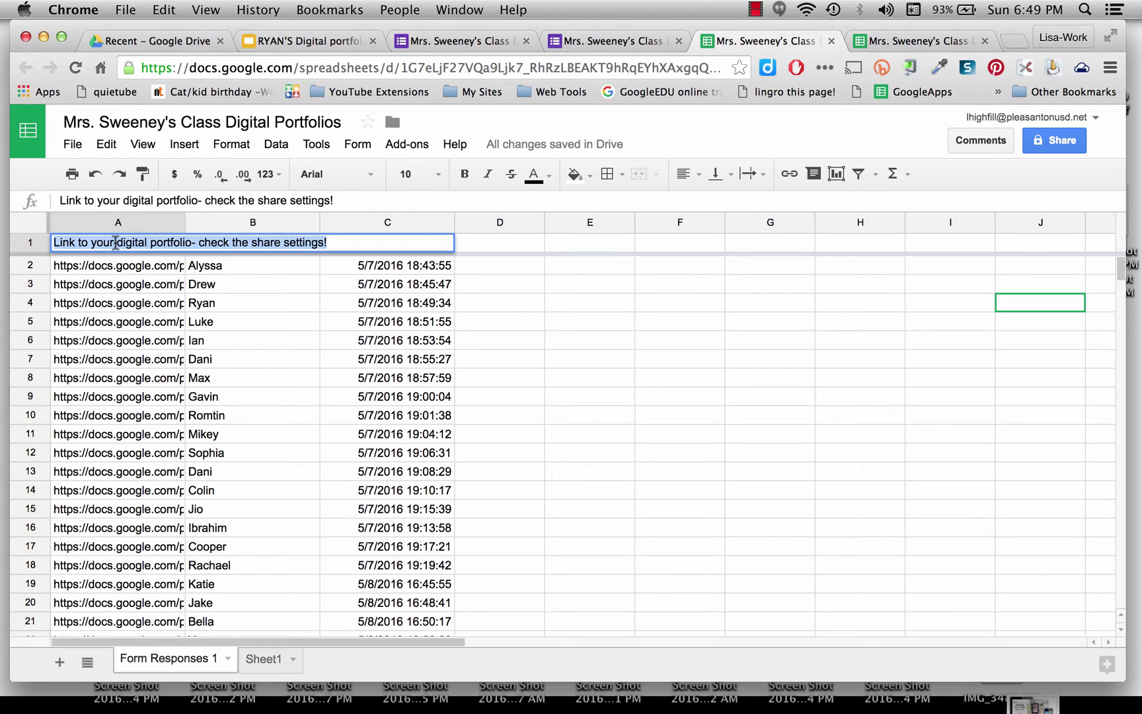
pyautogui.click(390, 69)
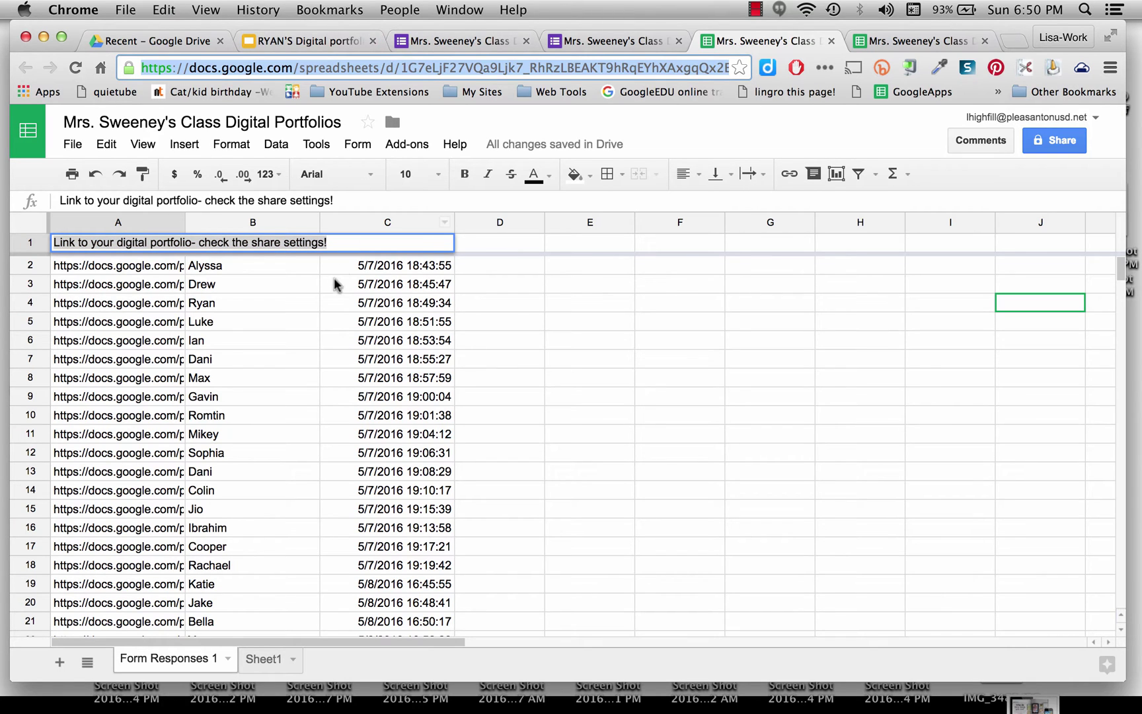
pyautogui.click(334, 243)
pyautogui.tripleClick(334, 243)
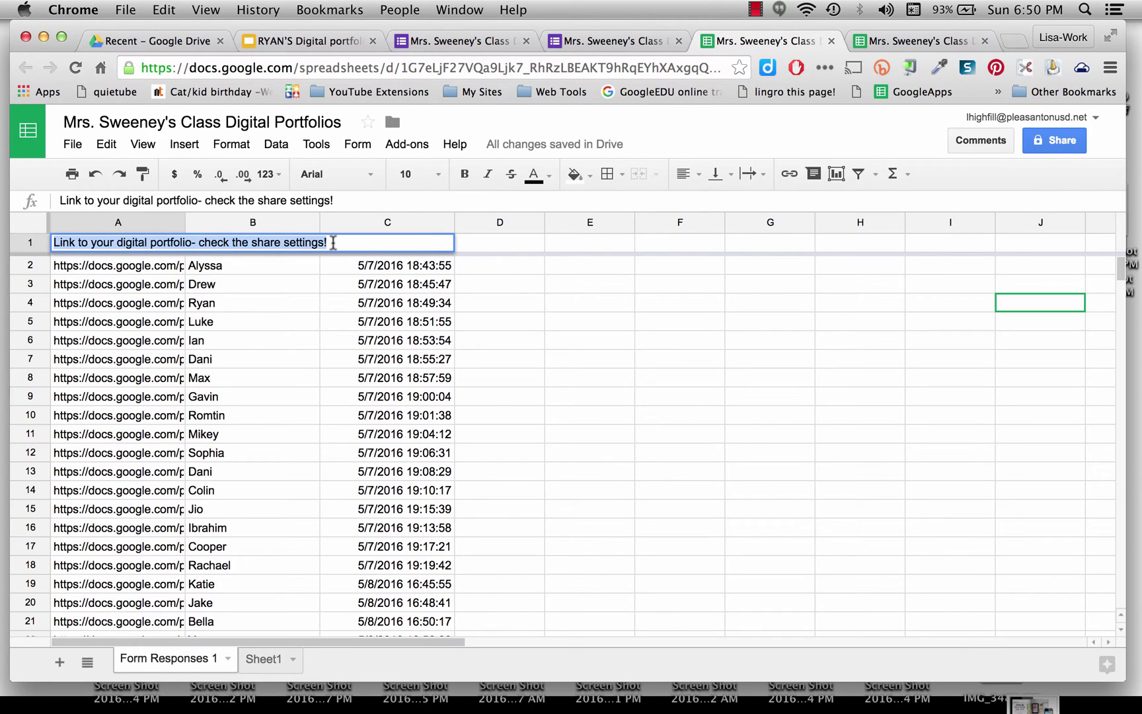
pyautogui.press('super+v')
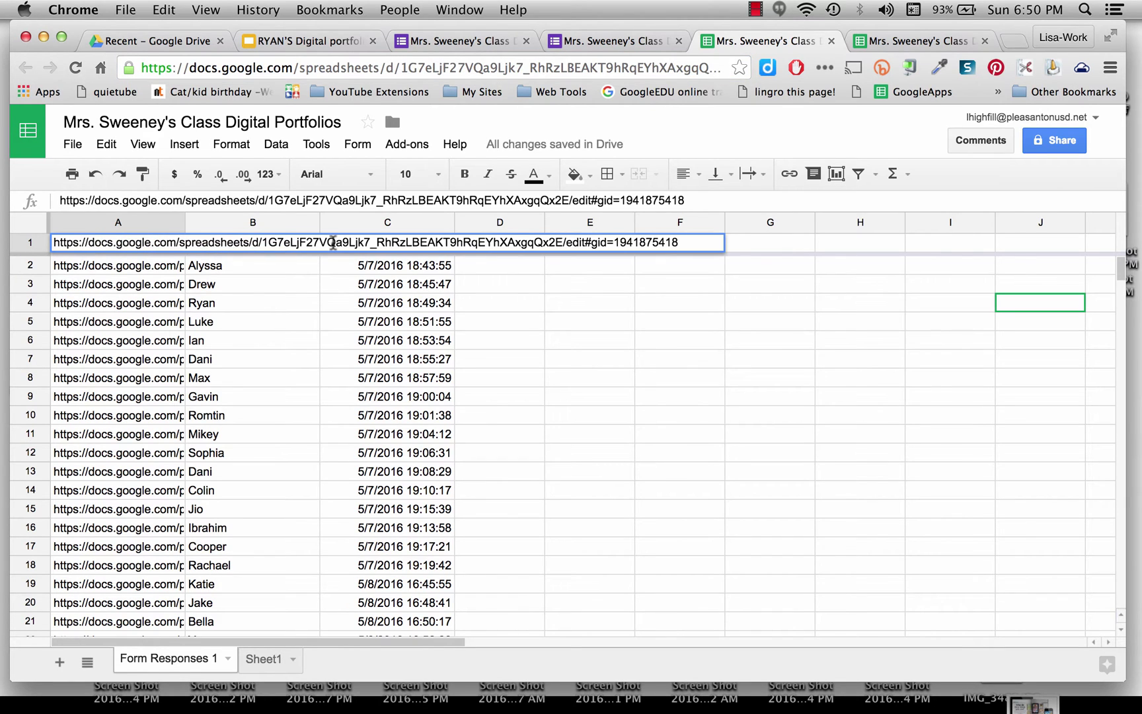
pyautogui.click(289, 269)
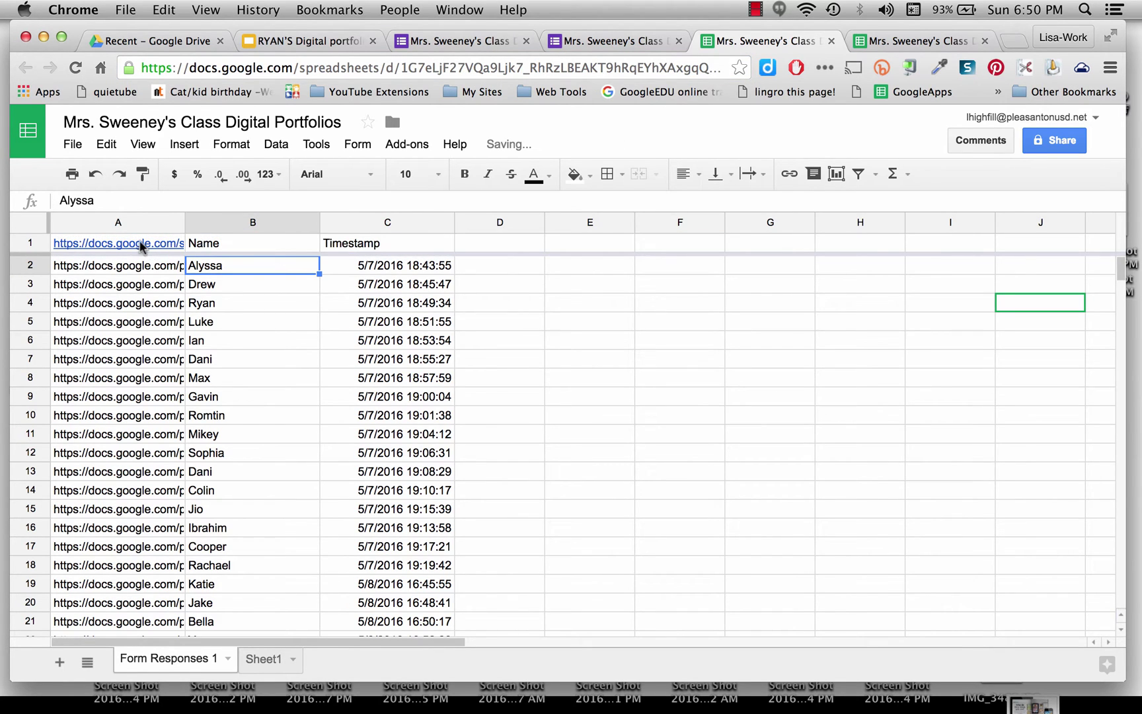
# Replace the B1 Name header with the teacher's first name
pyautogui.click(261, 247)
pyautogui.doubleClick(261, 244)
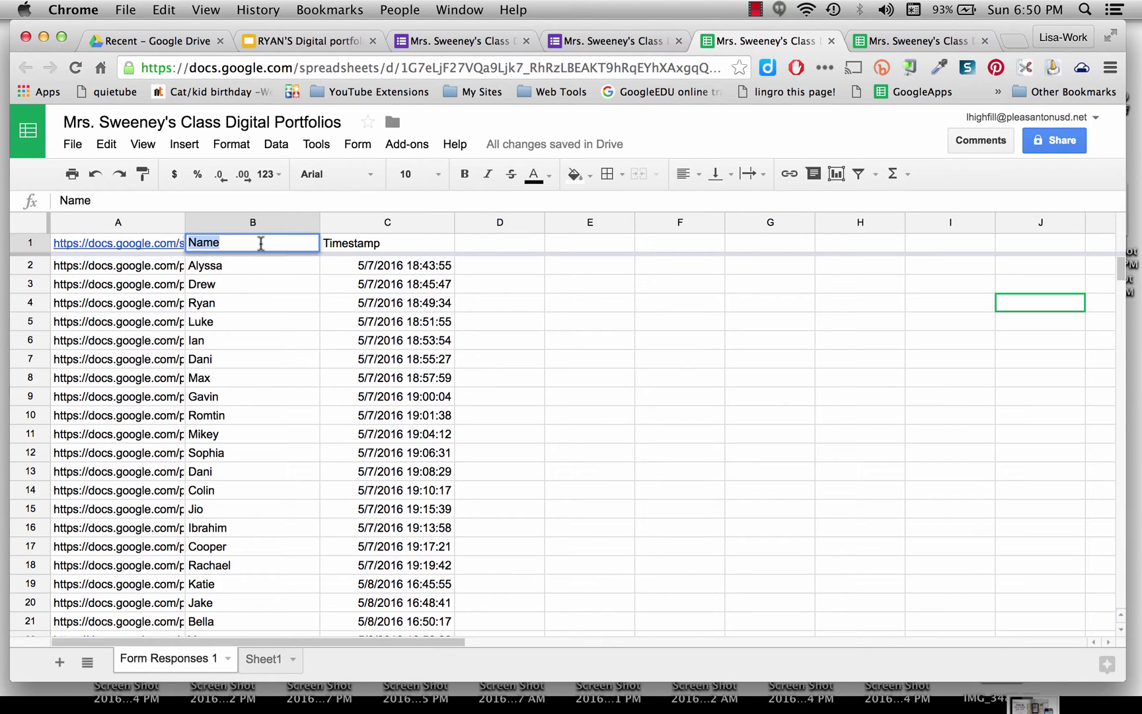
pyautogui.write('Lisa')
pyautogui.click(249, 262)
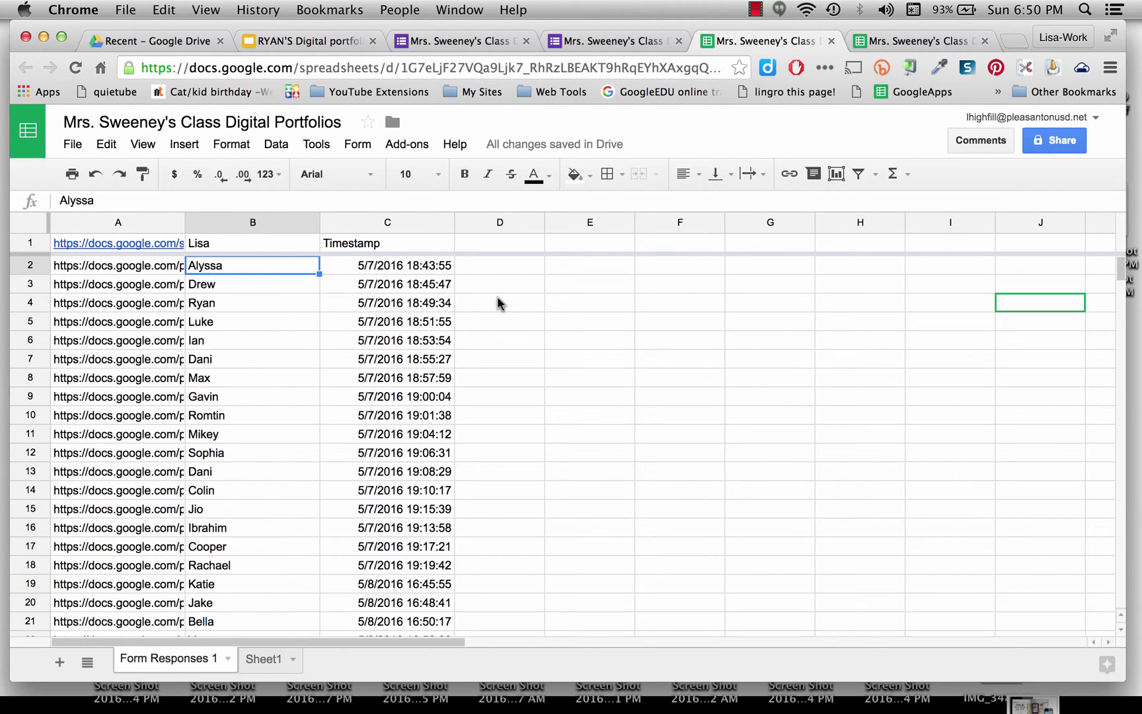
# Search add-ons for 'QR code generator', install the free QR Code Generator and allow access
pyautogui.click(401, 147)
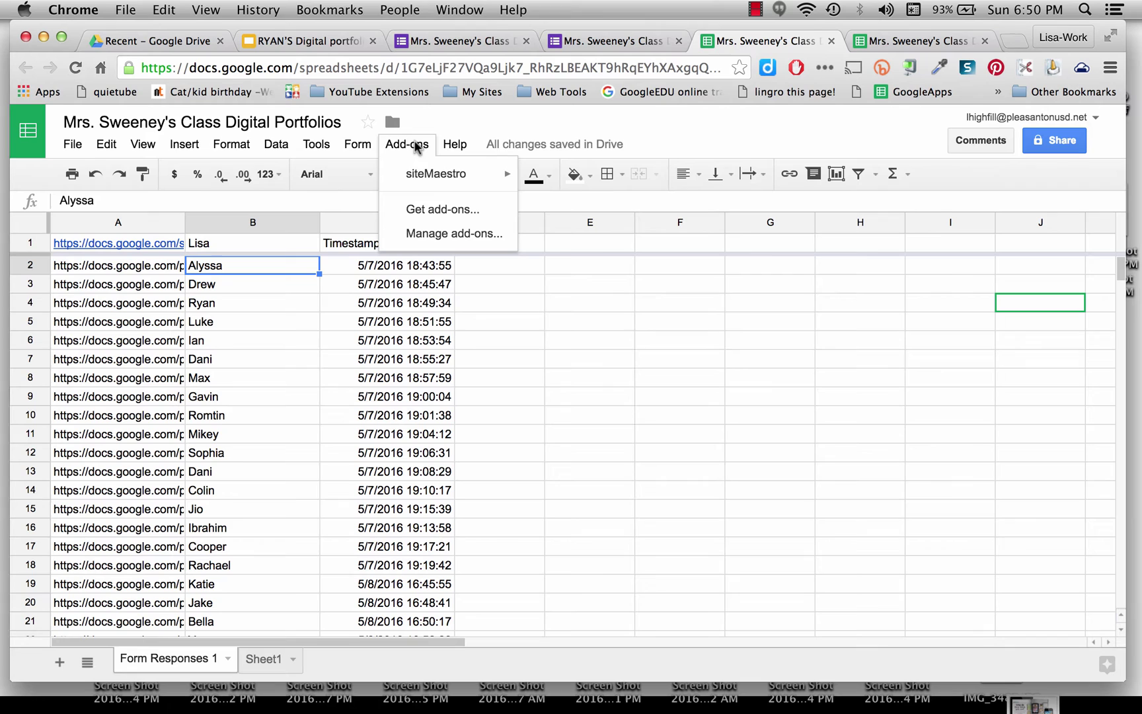
pyautogui.click(435, 210)
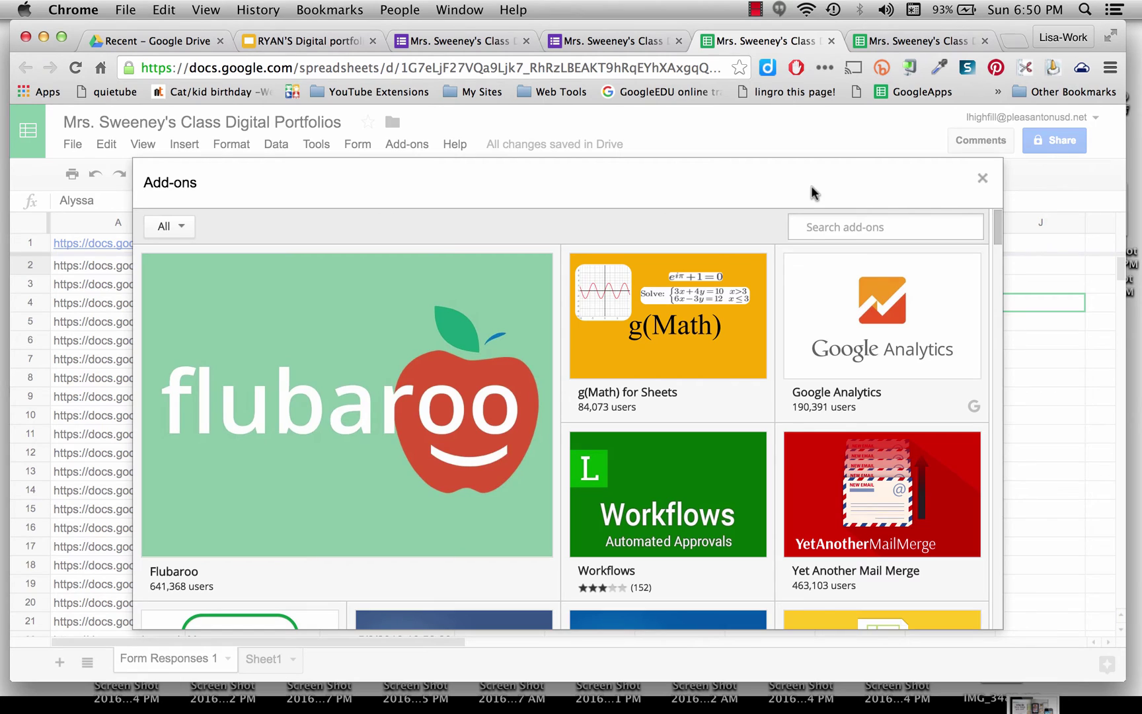
pyautogui.write('QR code generat')
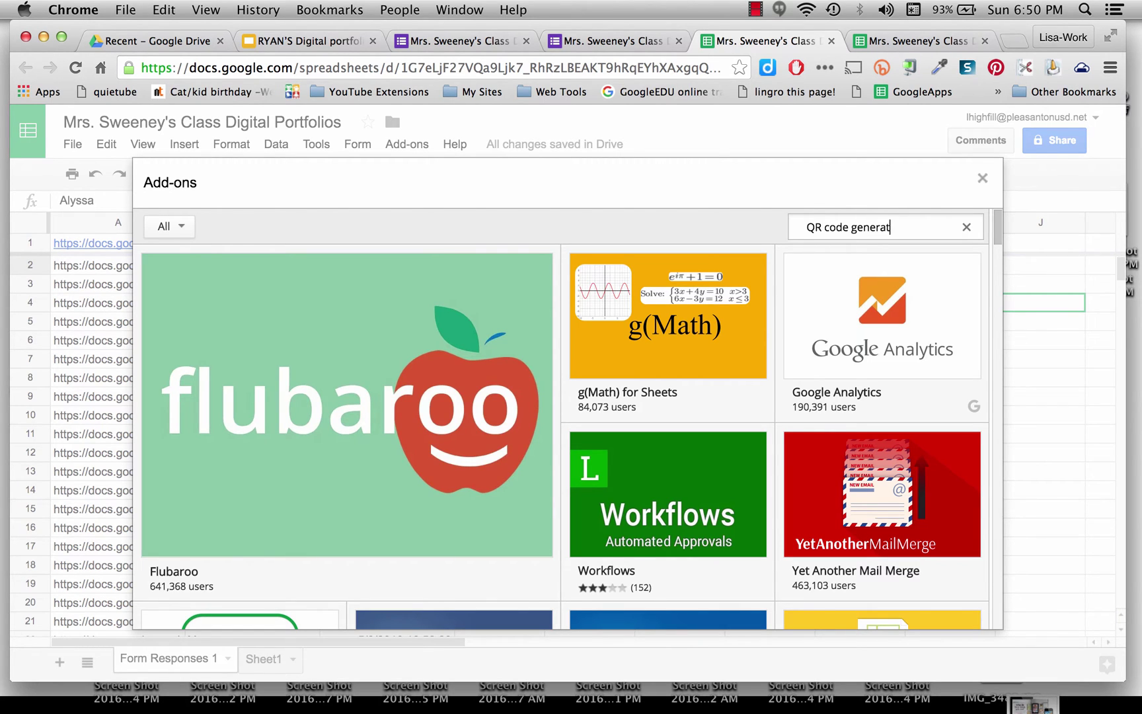
pyautogui.write('or')
pyautogui.press('Return')
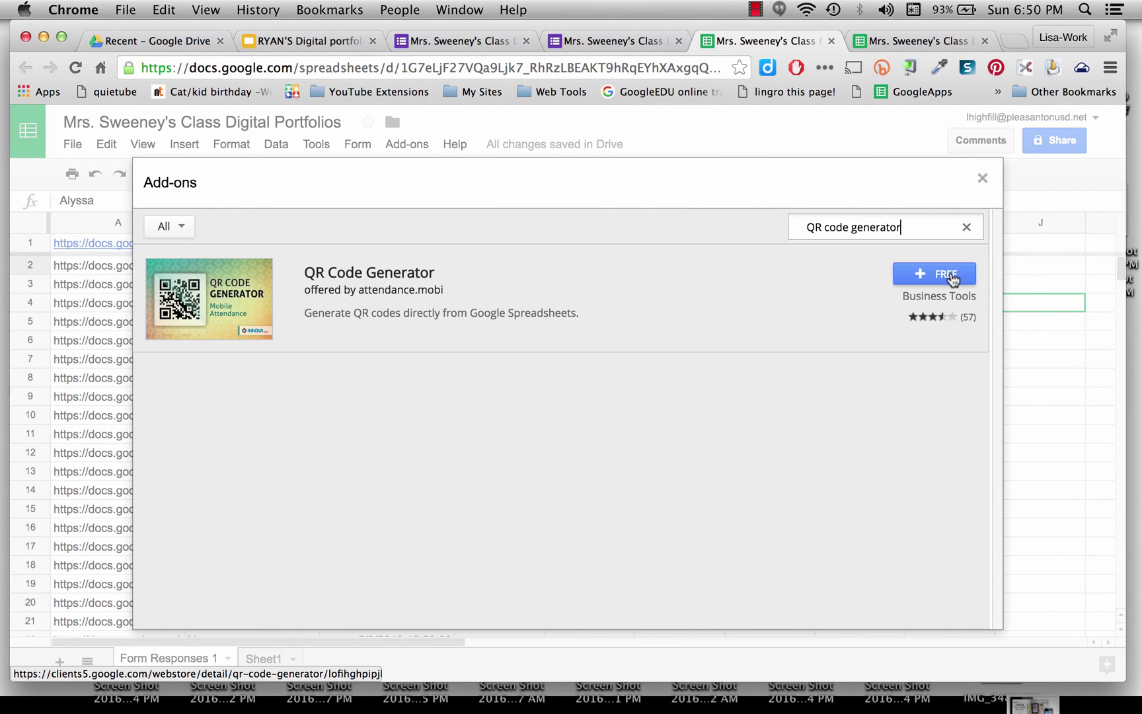
pyautogui.click(913, 275)
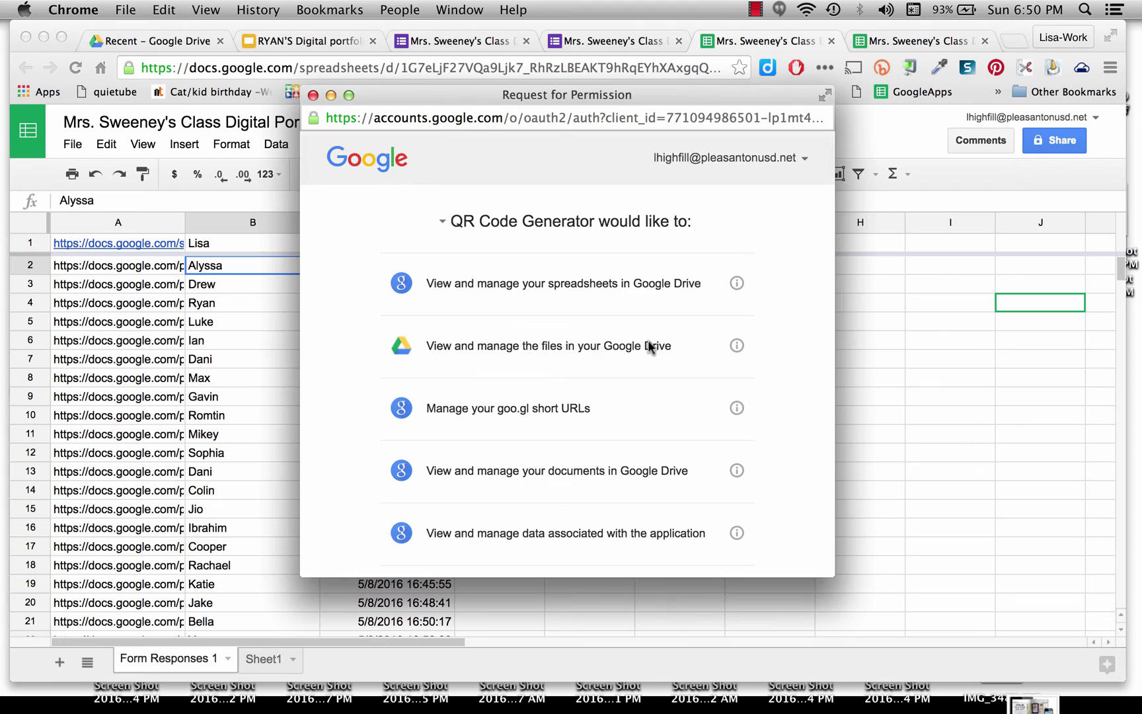
pyautogui.scroll(-5, 650, 339)
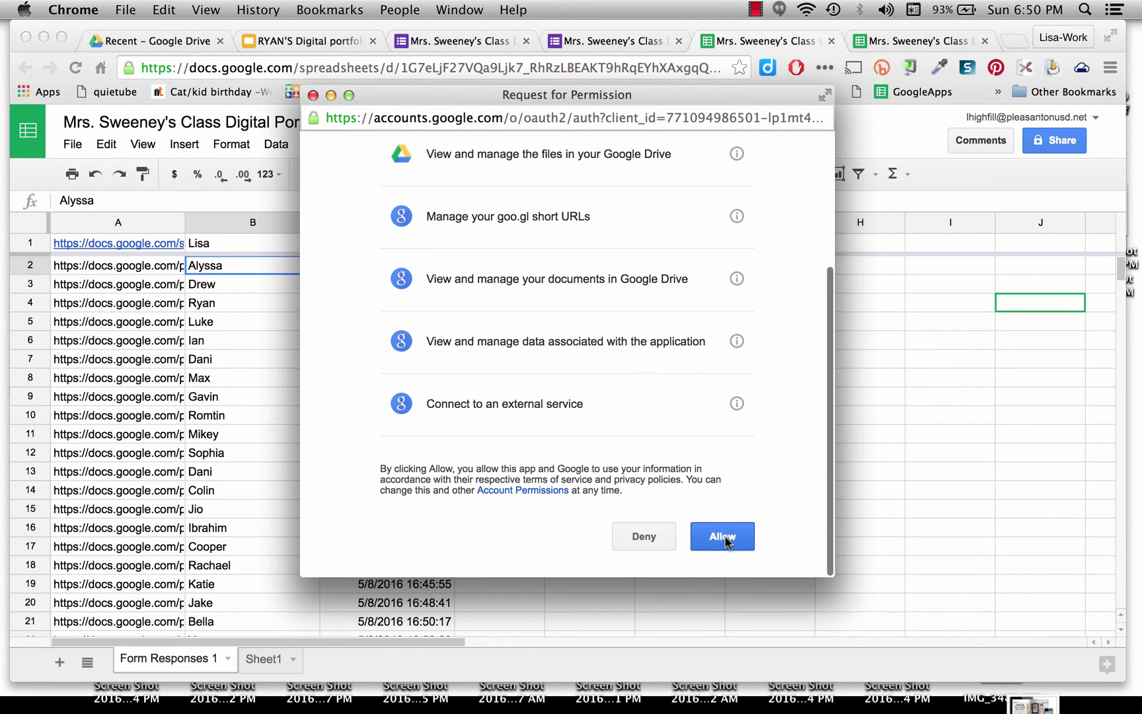
pyautogui.click(724, 538)
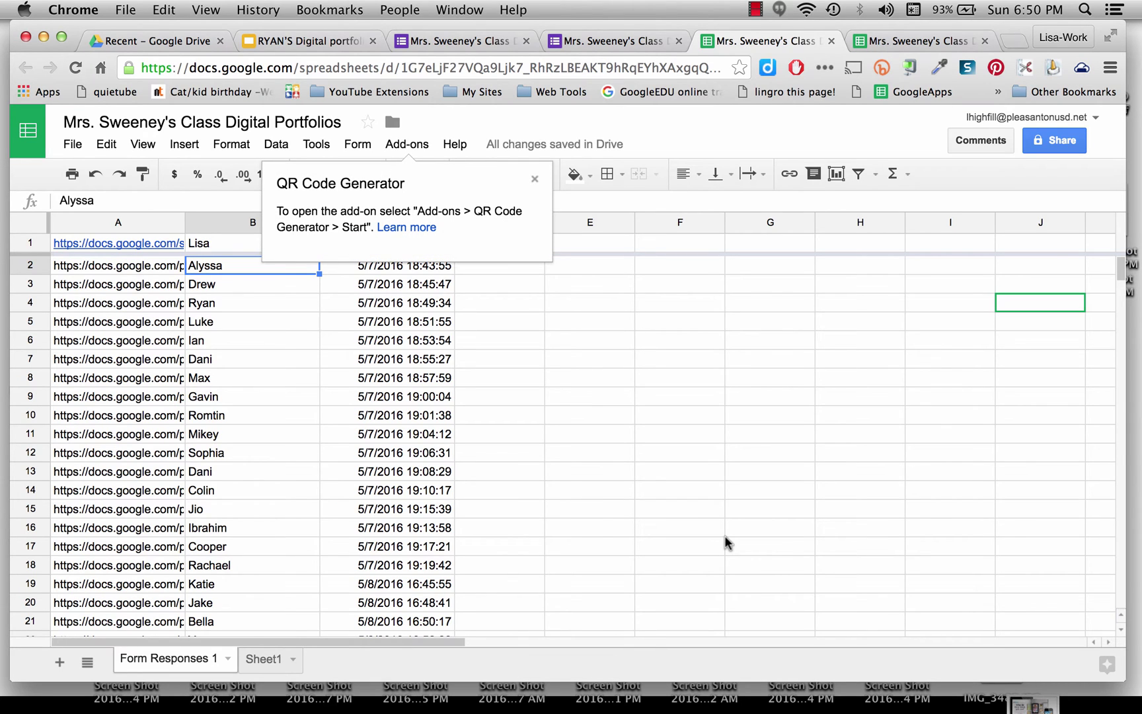
# Start QR Code Generator, keep size Large (200px) and tick Use Second Column
pyautogui.click(404, 146)
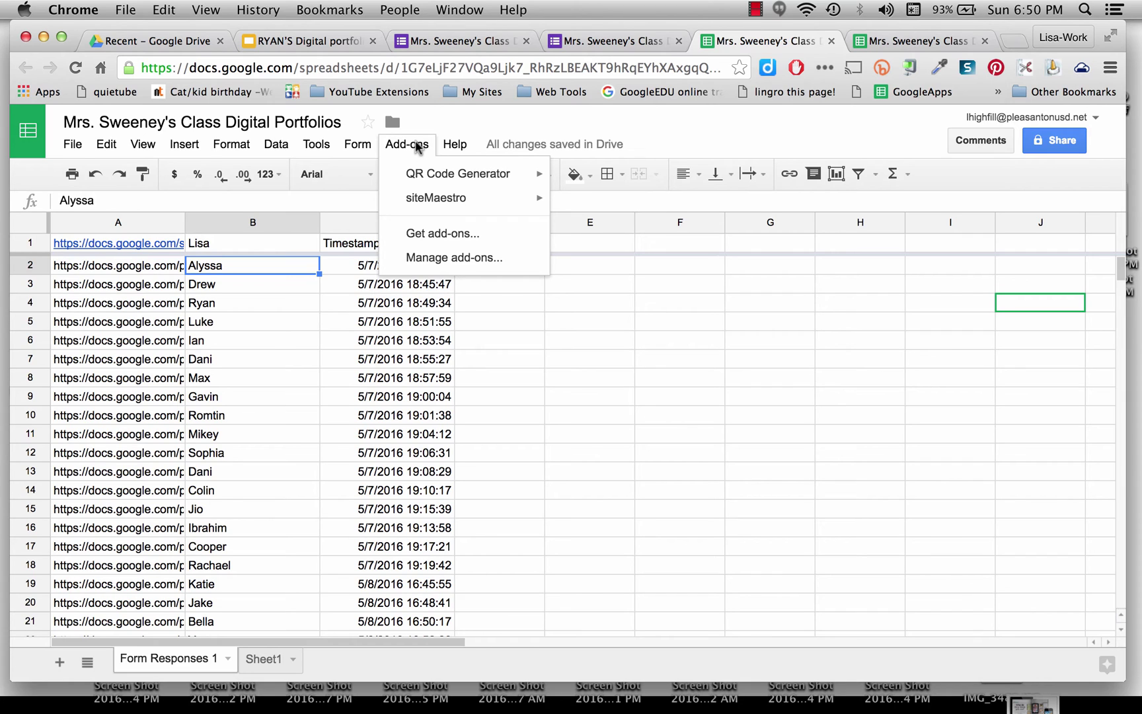
pyautogui.moveTo(438, 179)
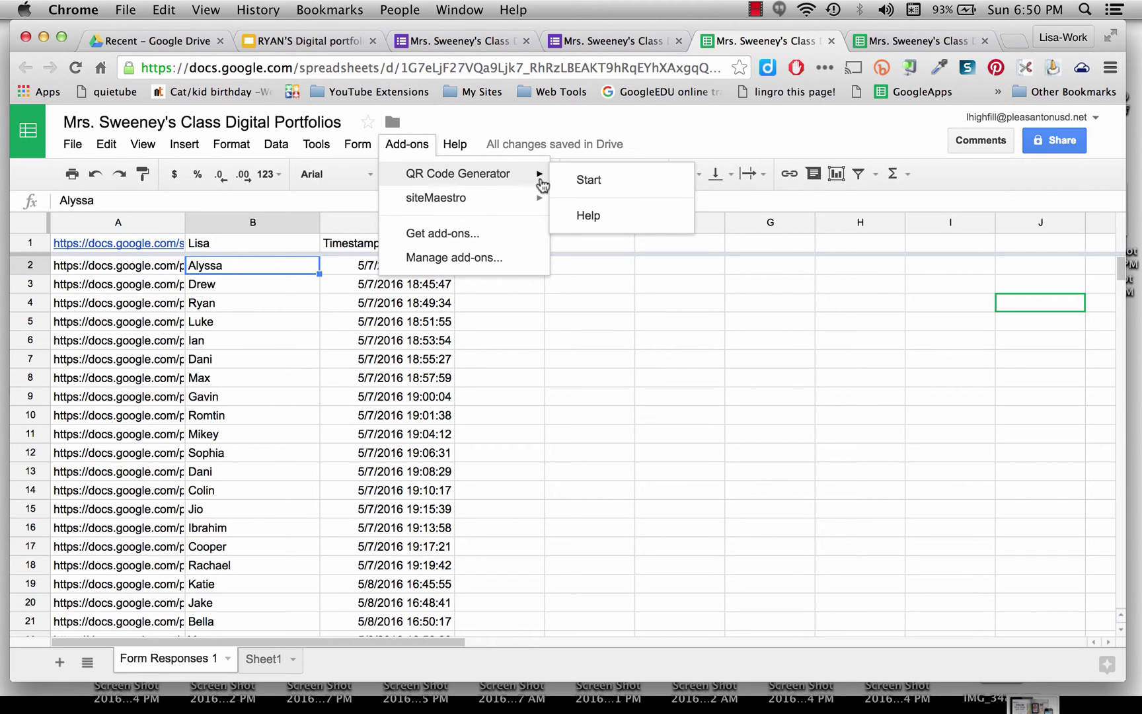
pyautogui.click(593, 185)
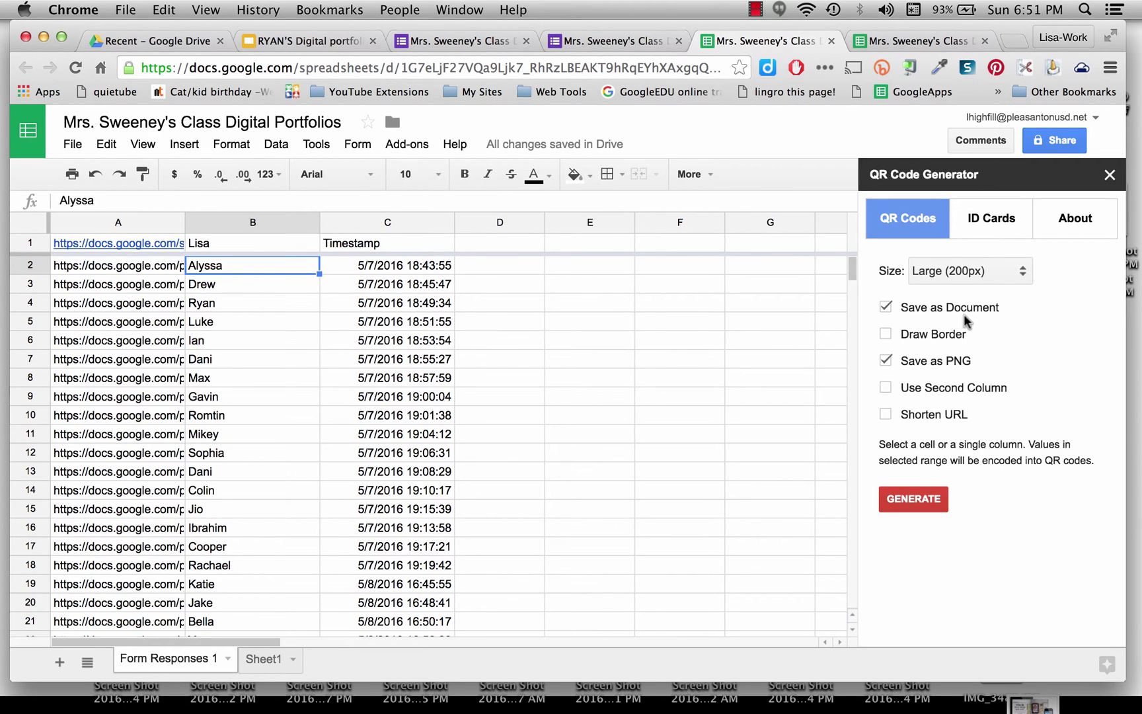
pyautogui.click(955, 275)
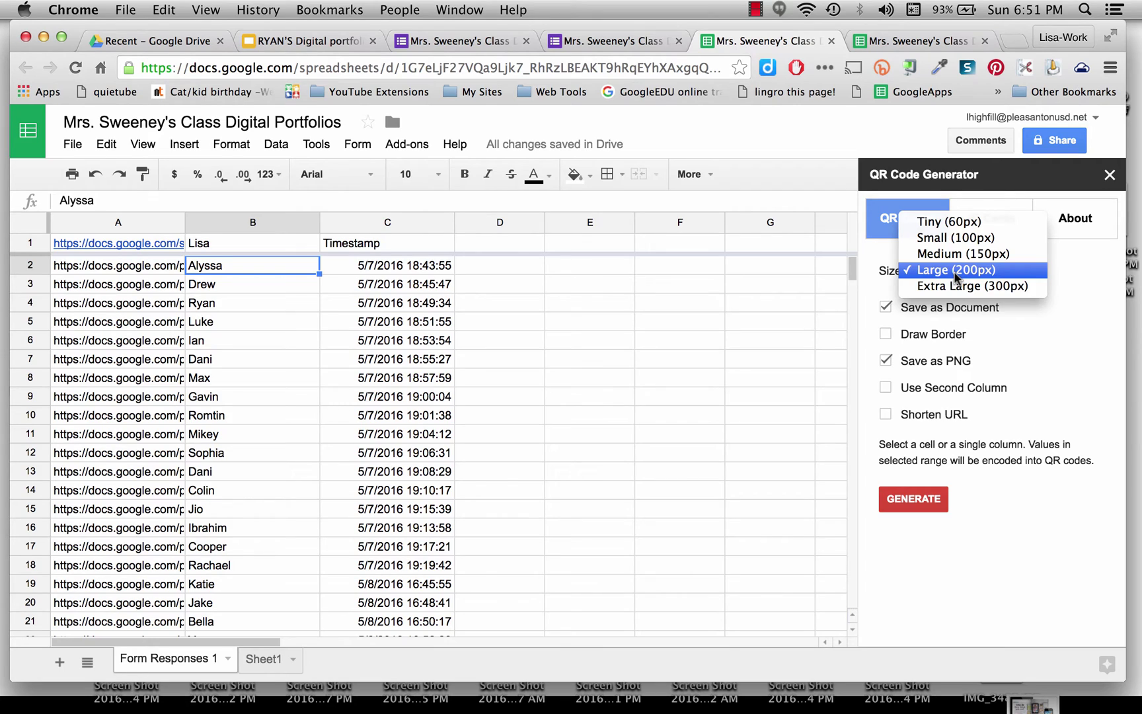
pyautogui.click(955, 275)
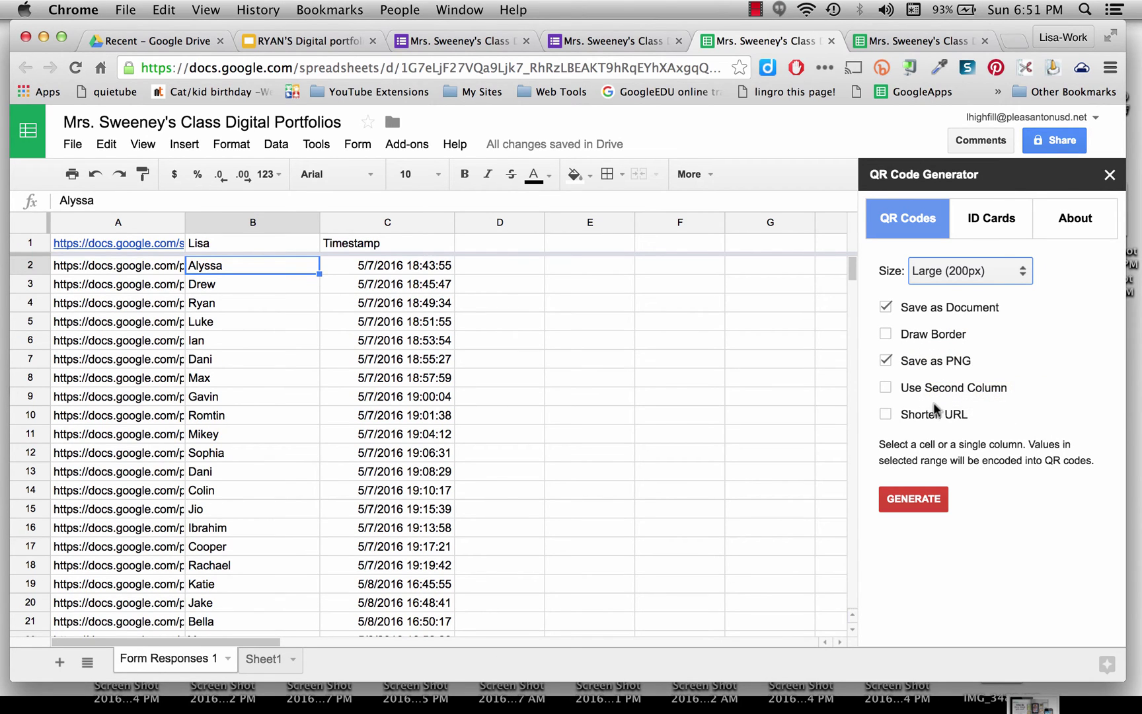
pyautogui.click(886, 389)
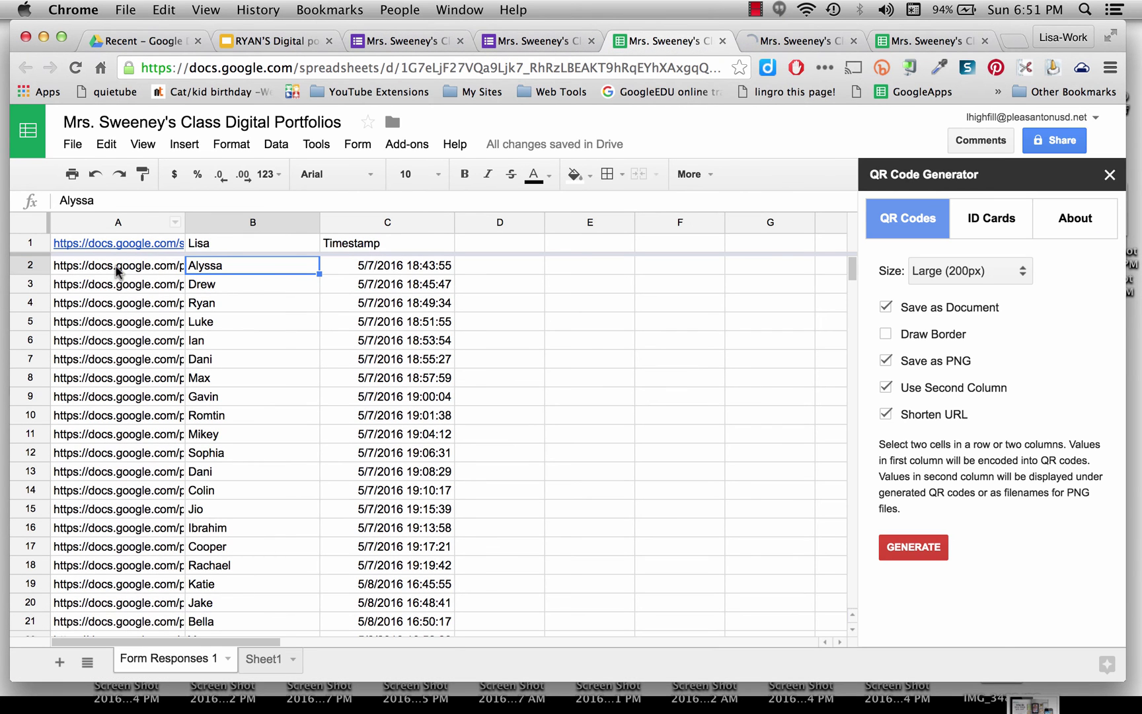
# Select columns A and B and generate QR codes with shortened URLs
pyautogui.scroll(-5, 121, 508)
pyautogui.scroll(5, 121, 508)
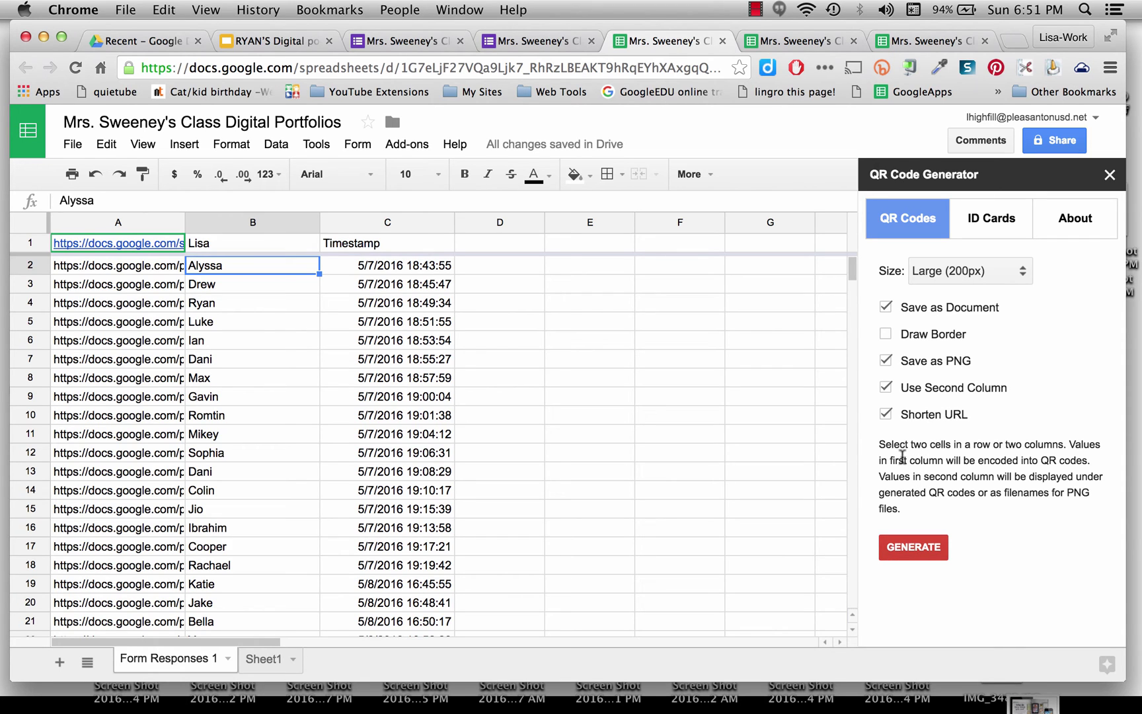
pyautogui.click(132, 223)
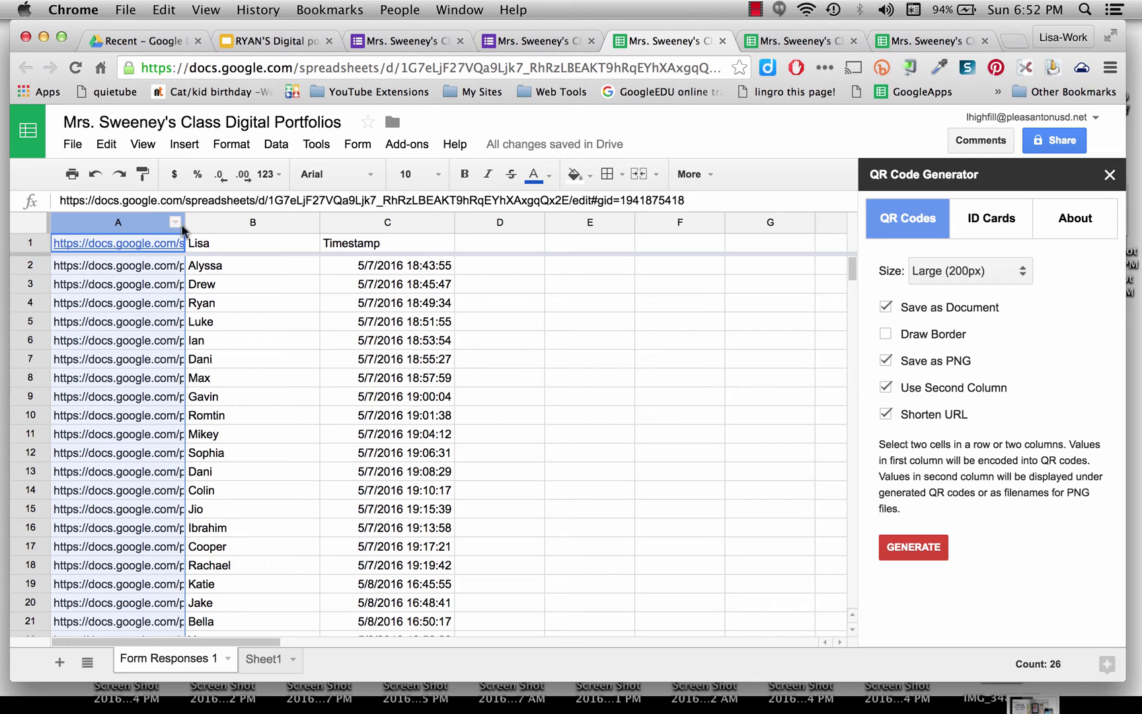
pyautogui.keyDown('shift'); pyautogui.click(220, 224); pyautogui.keyUp('shift')
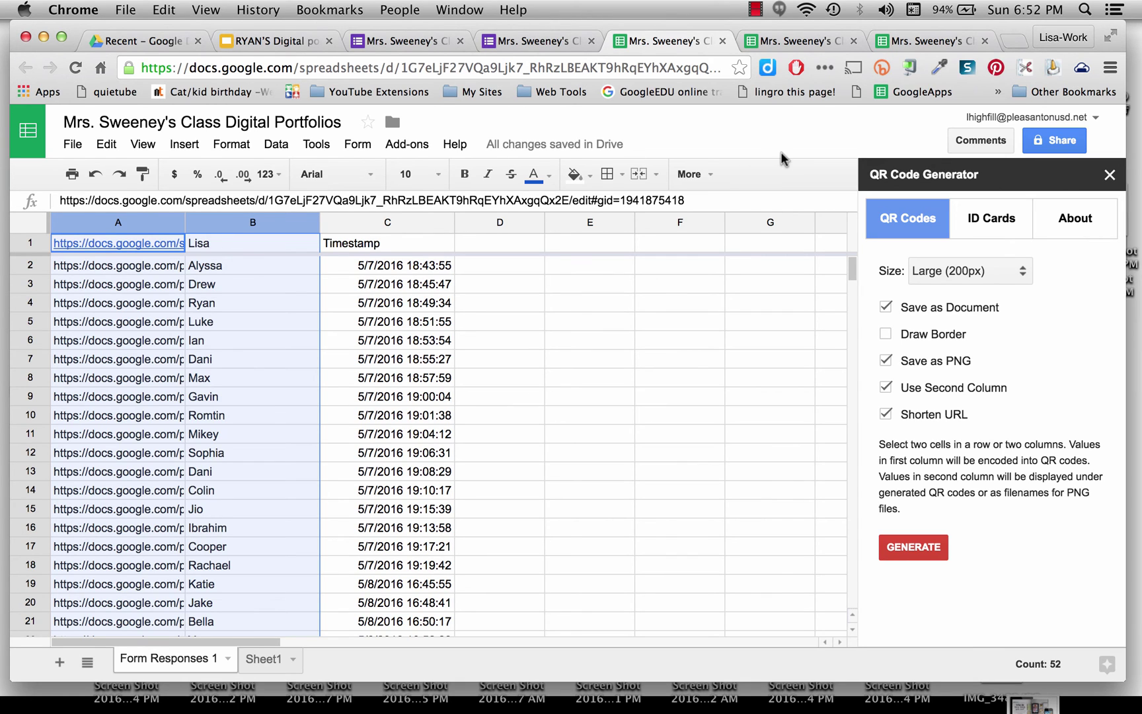
pyautogui.click(910, 550)
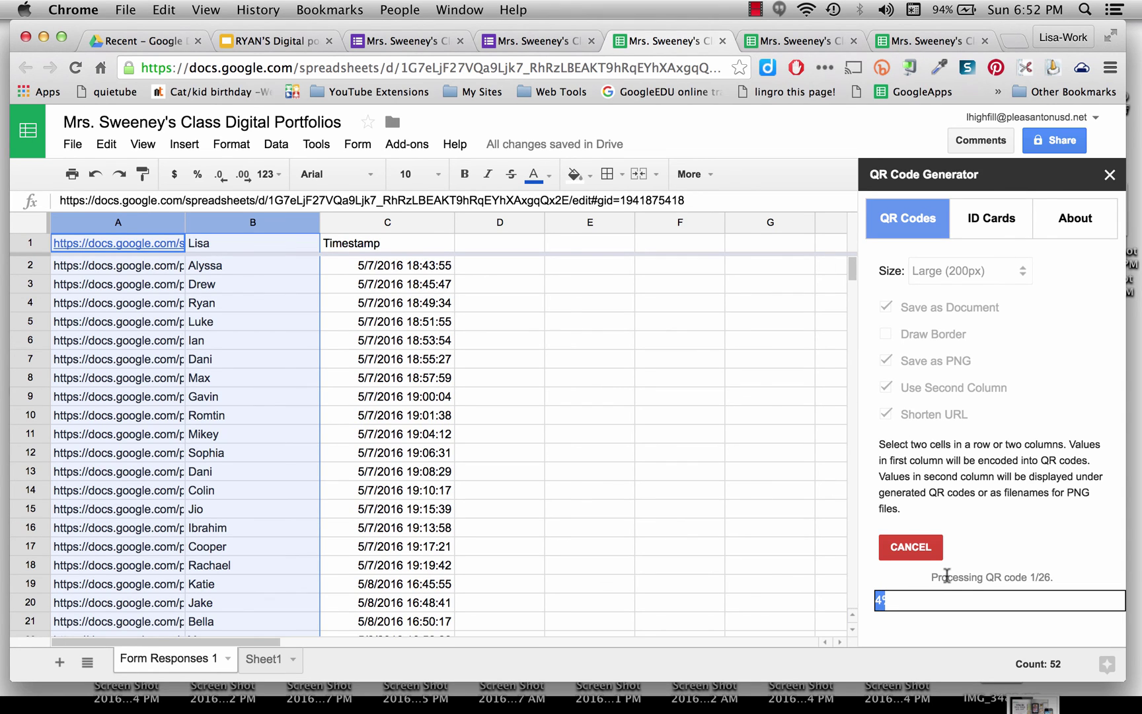
# Open the generated 'QR Codes 08.05.2016 18:52:21' document once all 26 codes finish
pyautogui.click(754, 9)
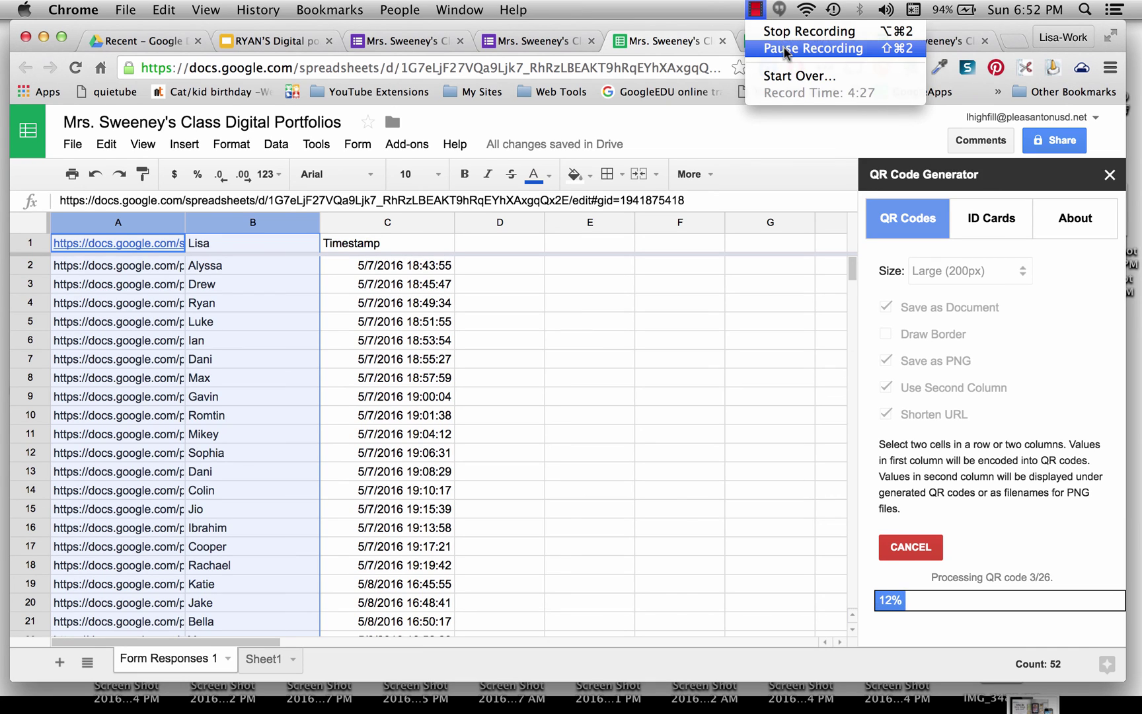
pyautogui.click(783, 49)
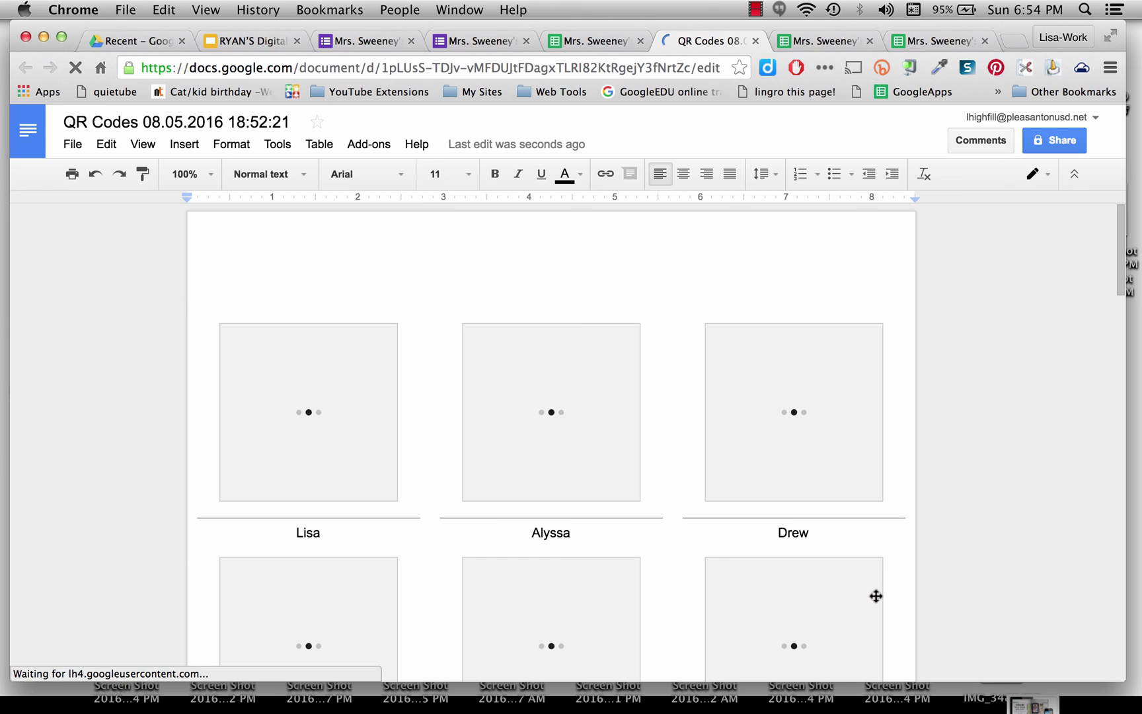
# Scroll through the QR Codes document to check each student's code and name label
pyautogui.scroll(-3, 875, 595)
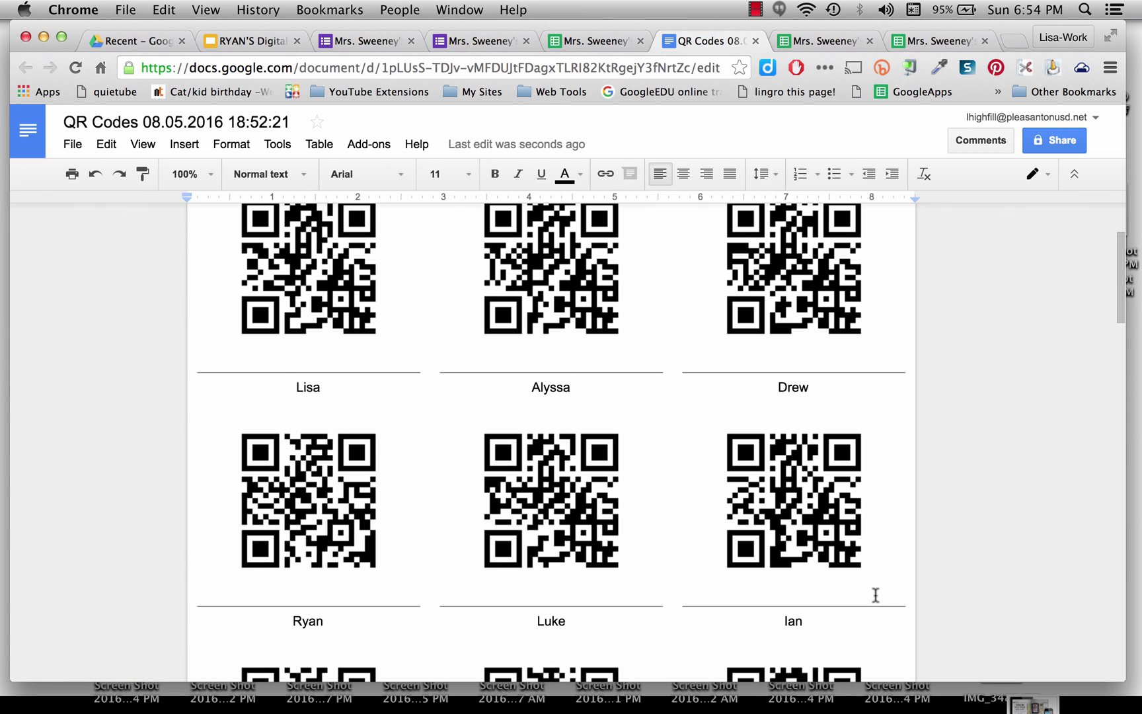
pyautogui.scroll(-8, 876, 596)
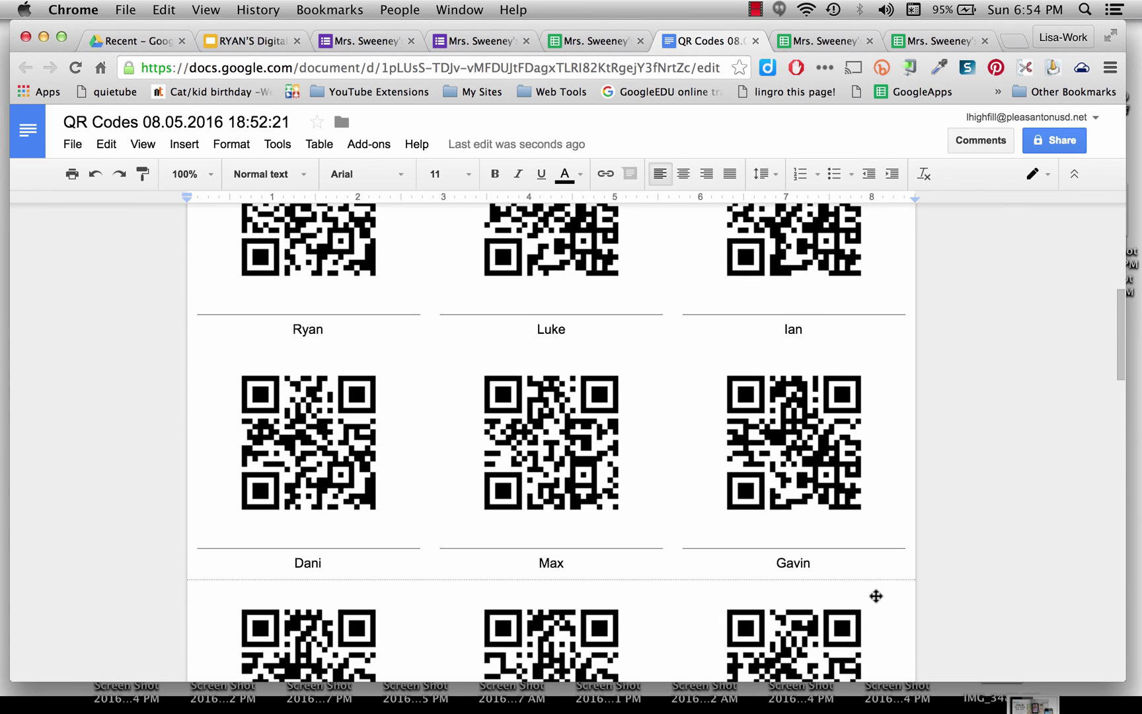
pyautogui.scroll(8, 875, 595)
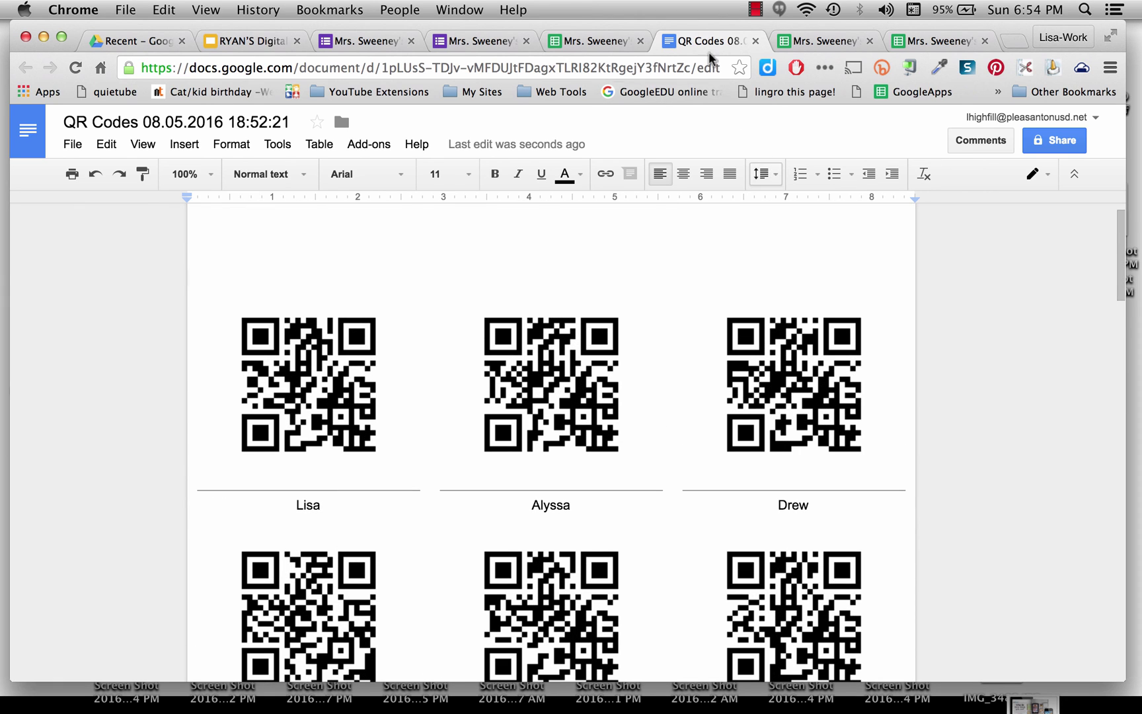
pyautogui.click(755, 9)
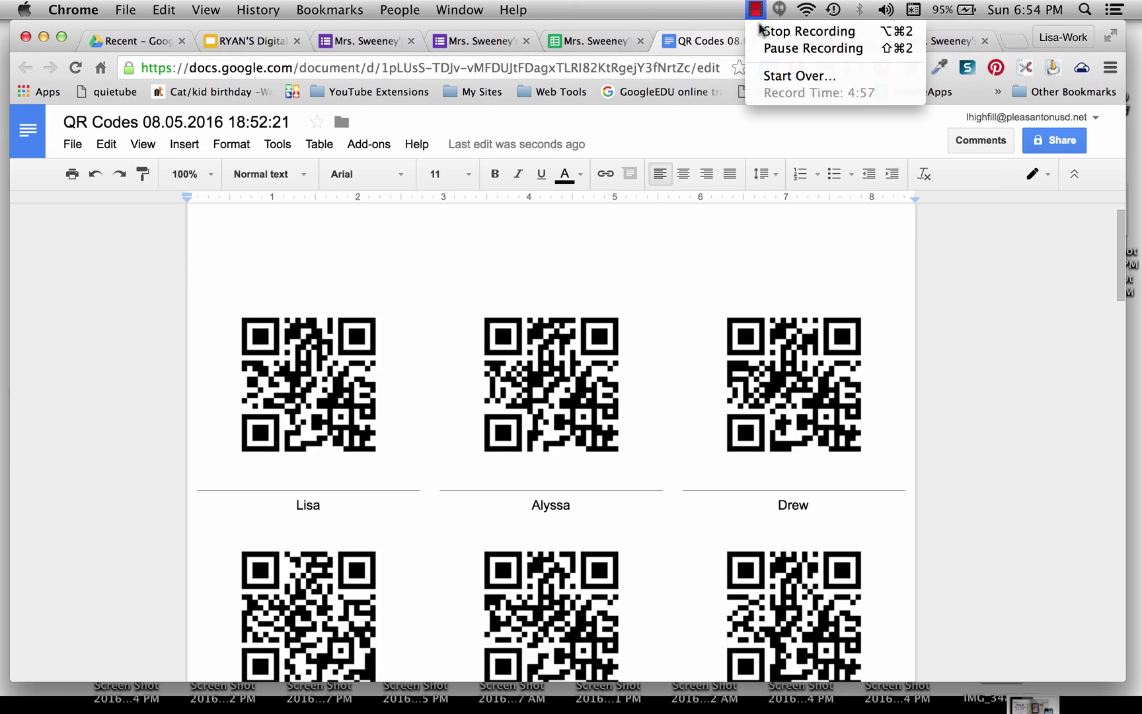